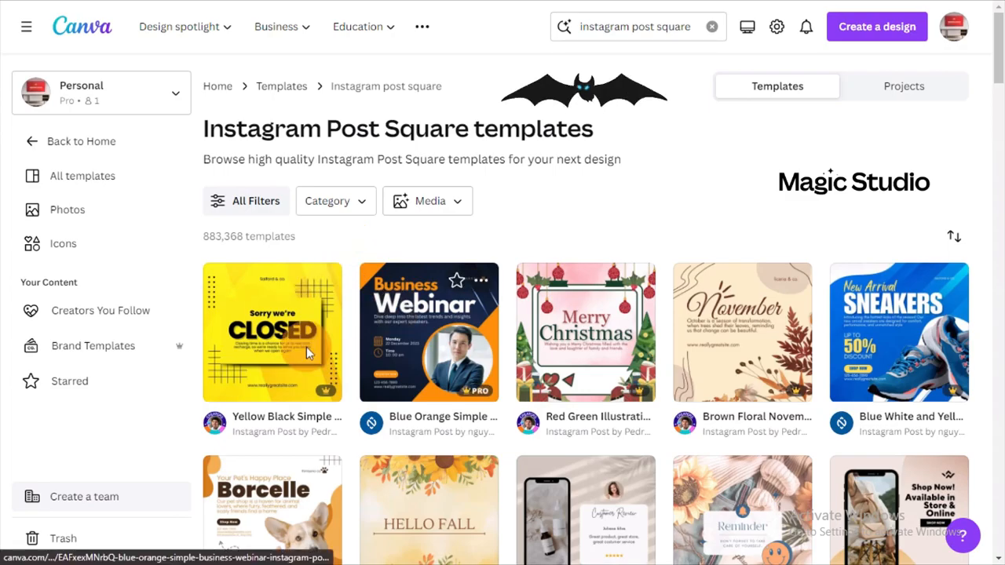
# Look through the square Instagram post templates and the newest Magic Studio features on the home page.
pyautogui.scroll(-2, 453, 313)
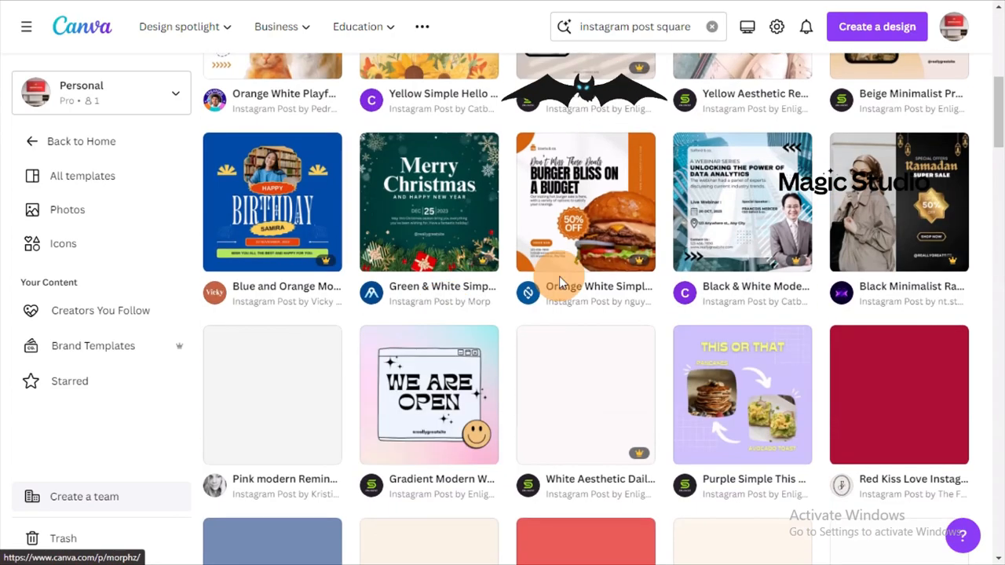
pyautogui.press('F11')
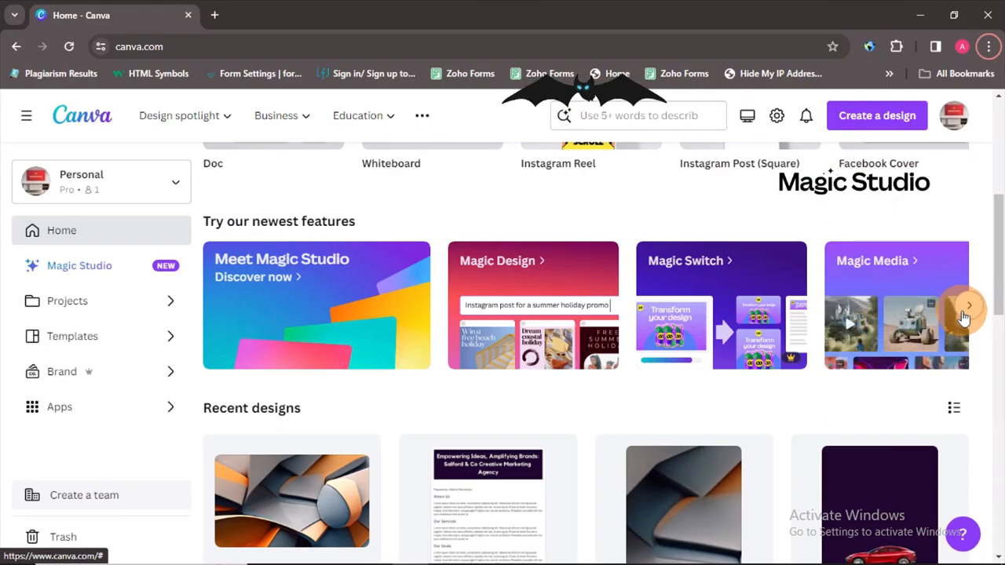
pyautogui.click(967, 308)
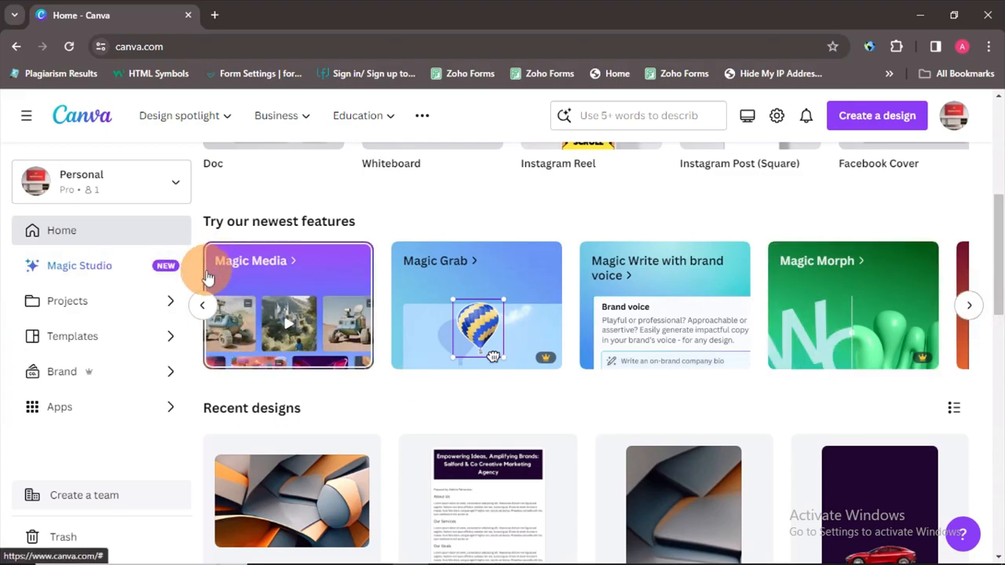
pyautogui.click(203, 306)
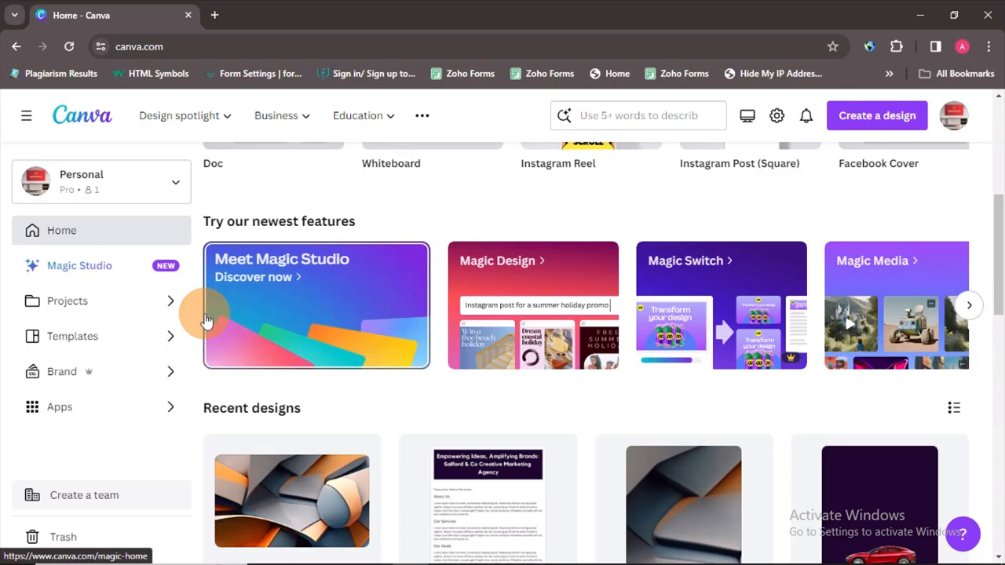
pyautogui.scroll(2, 337, 211)
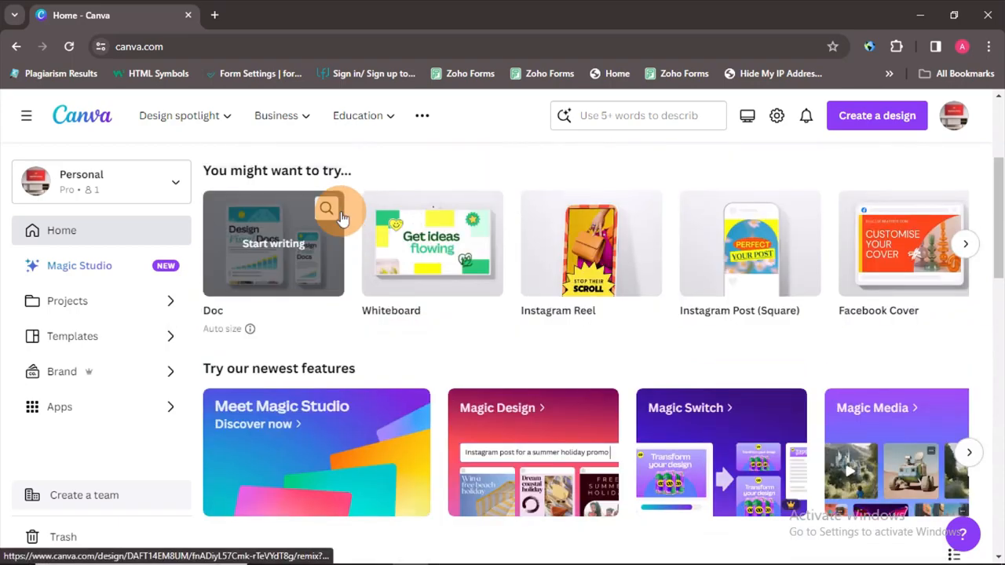
pyautogui.press('F11')
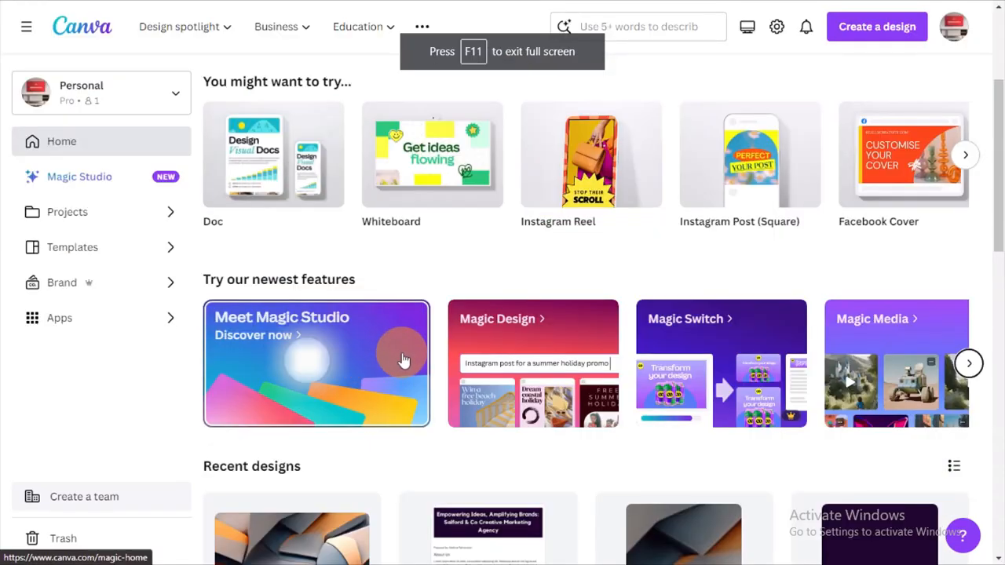
pyautogui.scroll(-1, 403, 359)
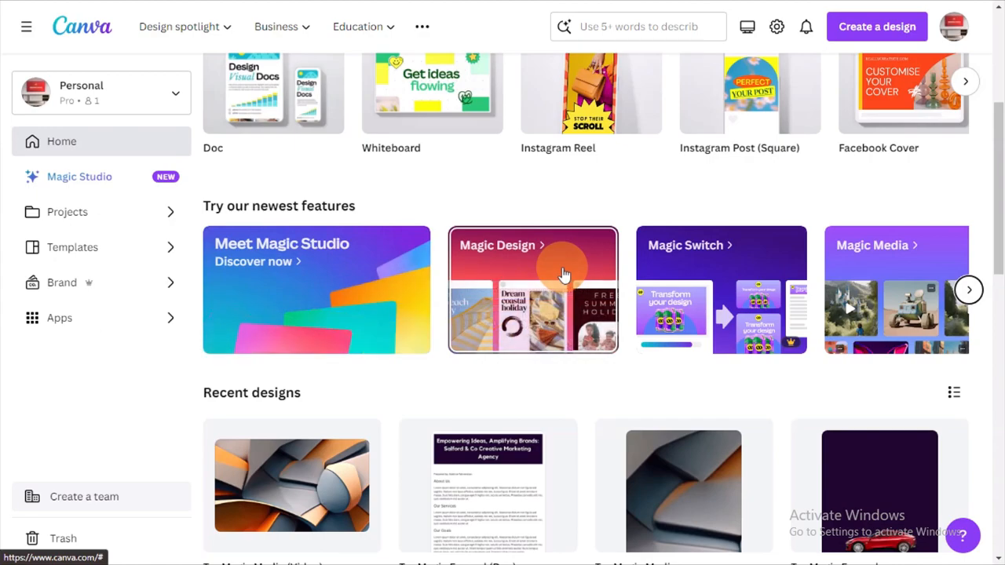
# Start Magic Design from the newest features and enter "club party poster" as the design description.
pyautogui.click(552, 282)
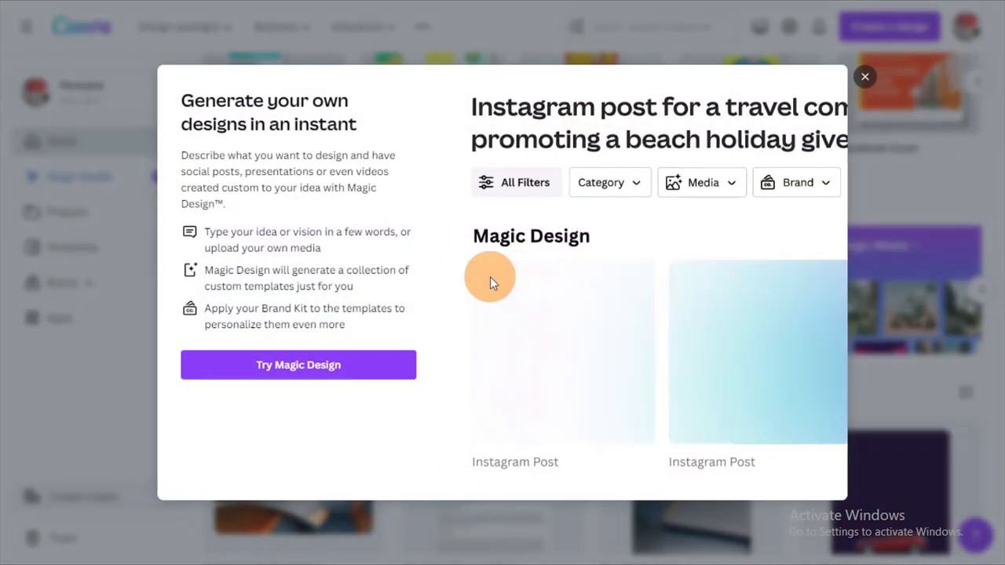
pyautogui.click(808, 193)
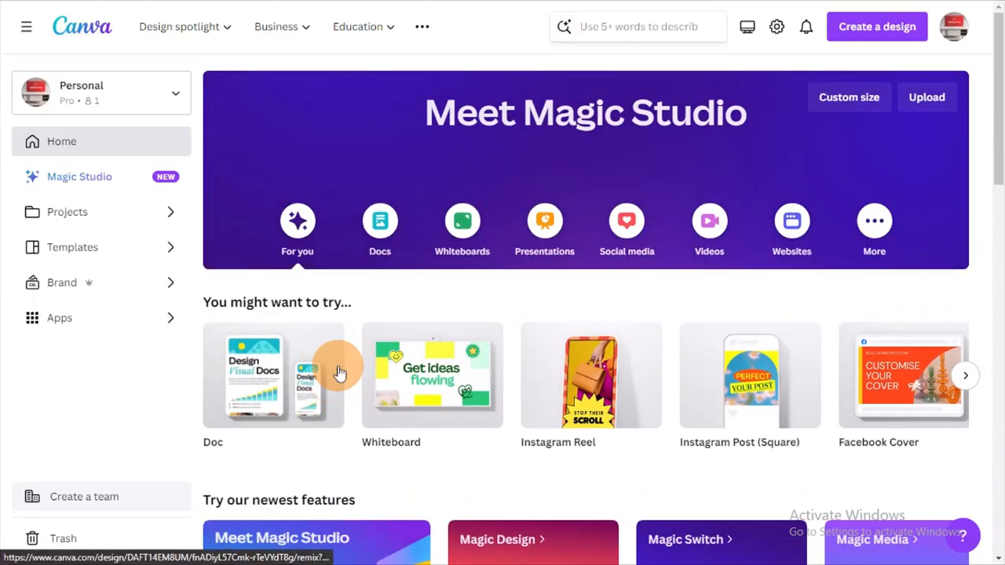
pyautogui.click(559, 157)
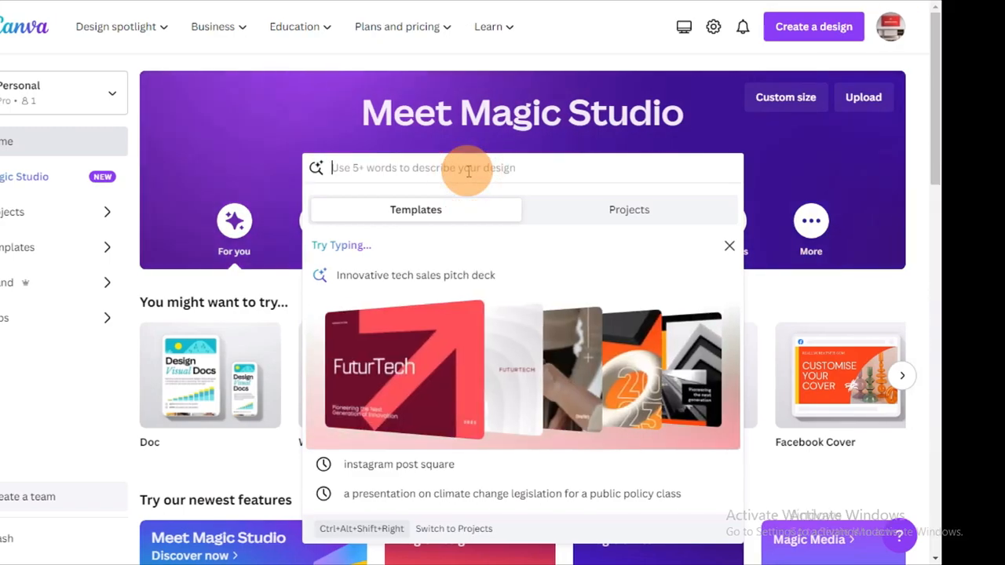
pyautogui.write('clu')
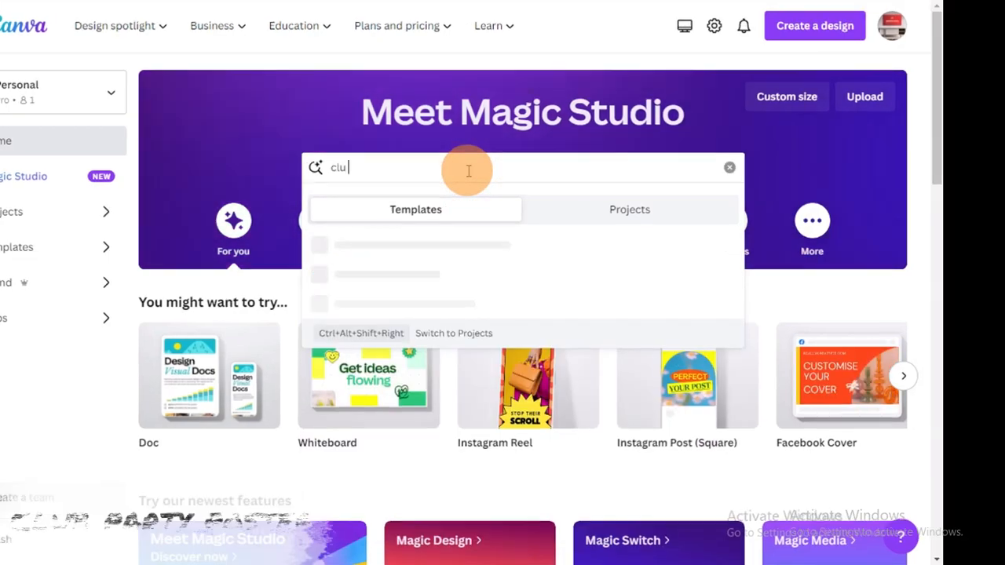
pyautogui.write(' b')
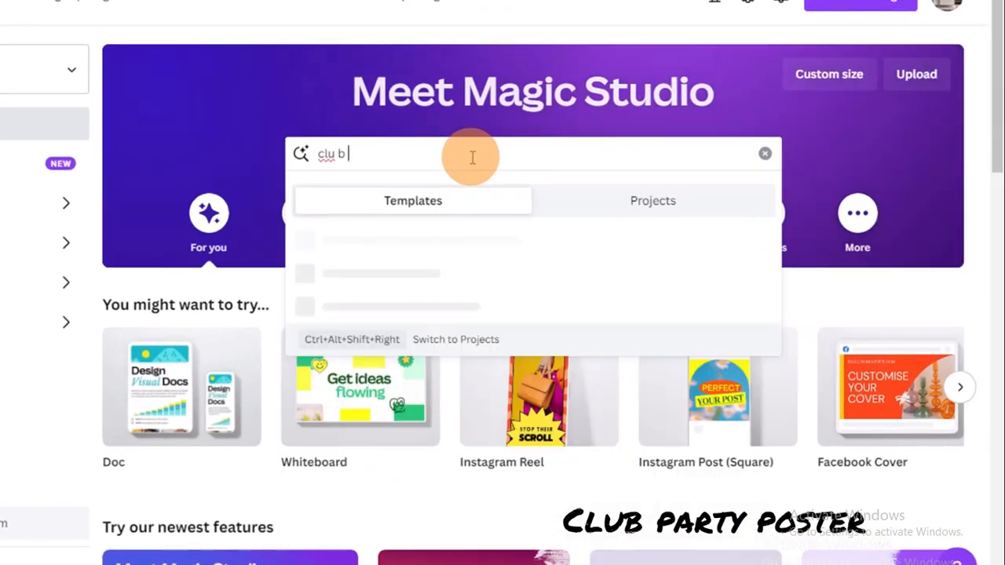
pyautogui.press('BackSpace')
pyautogui.press('BackSpace')
pyautogui.write('b pa')
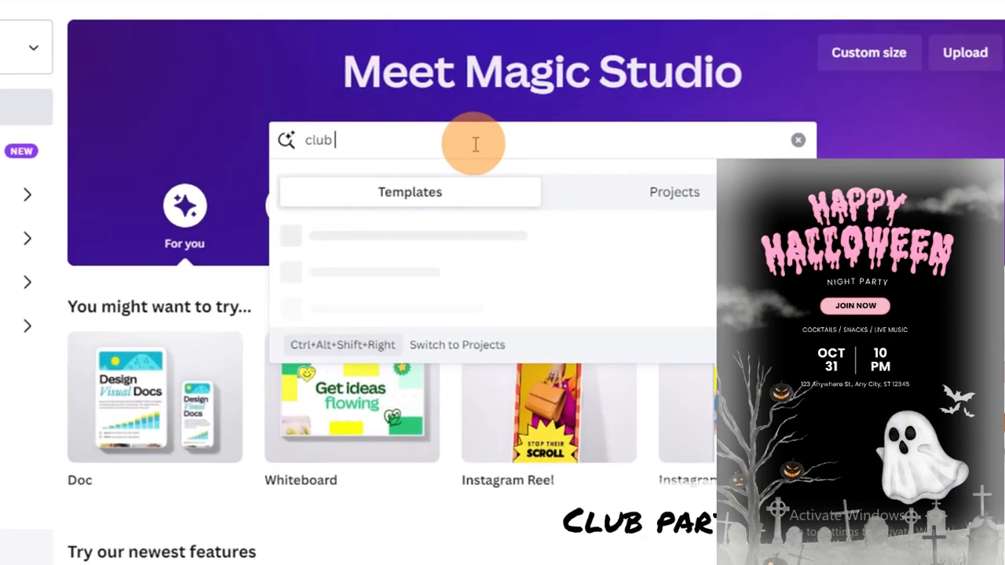
pyautogui.write('rty ')
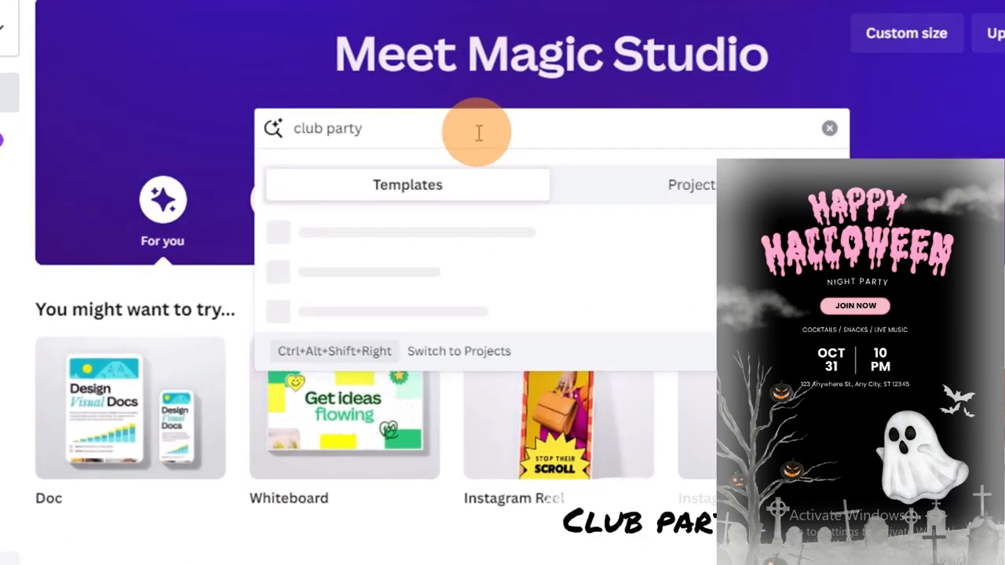
pyautogui.write('poset')
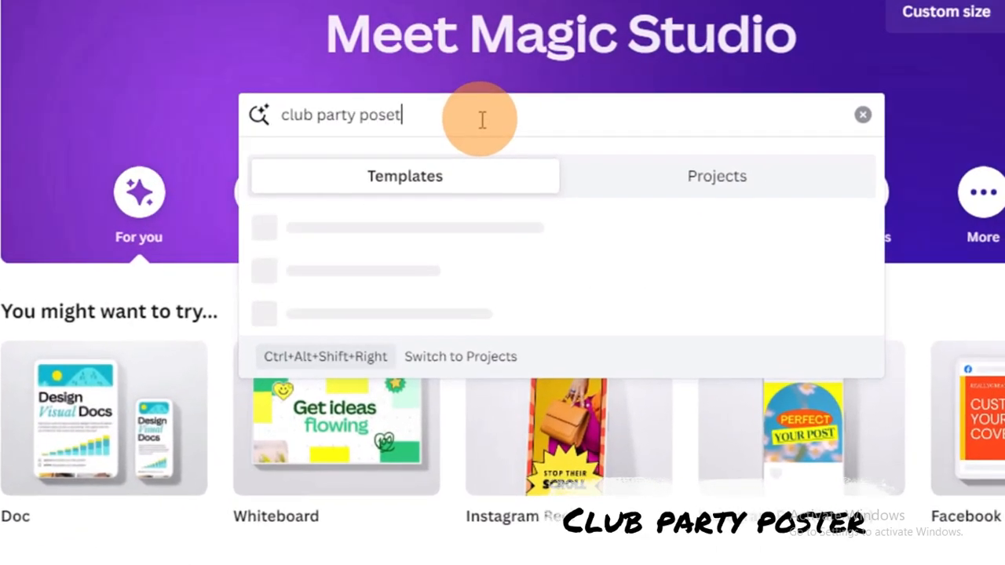
pyautogui.press('BackSpace')
pyautogui.press('BackSpace')
pyautogui.write('tetr')
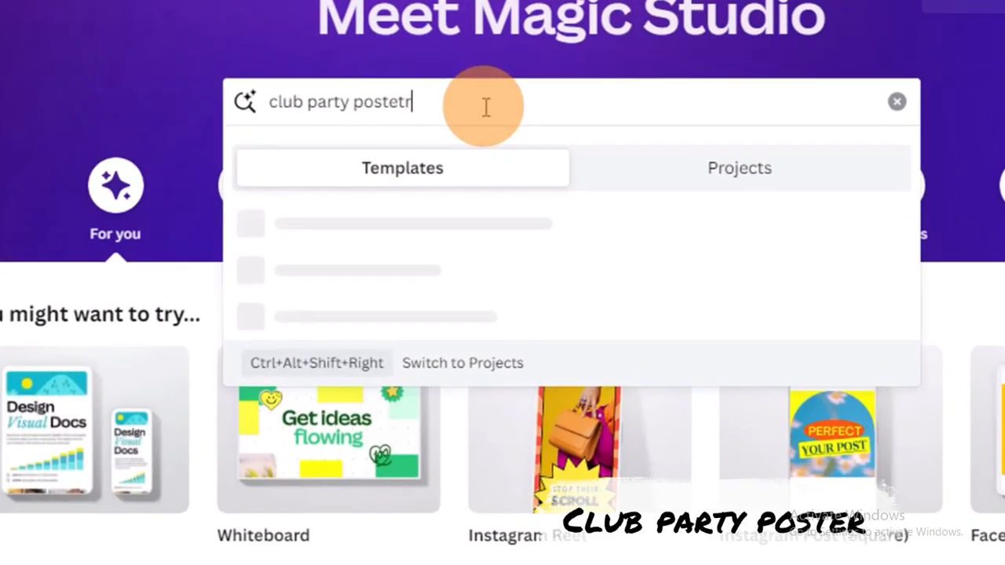
pyautogui.press('BackSpace')
pyautogui.press('BackSpace')
pyautogui.write('r')
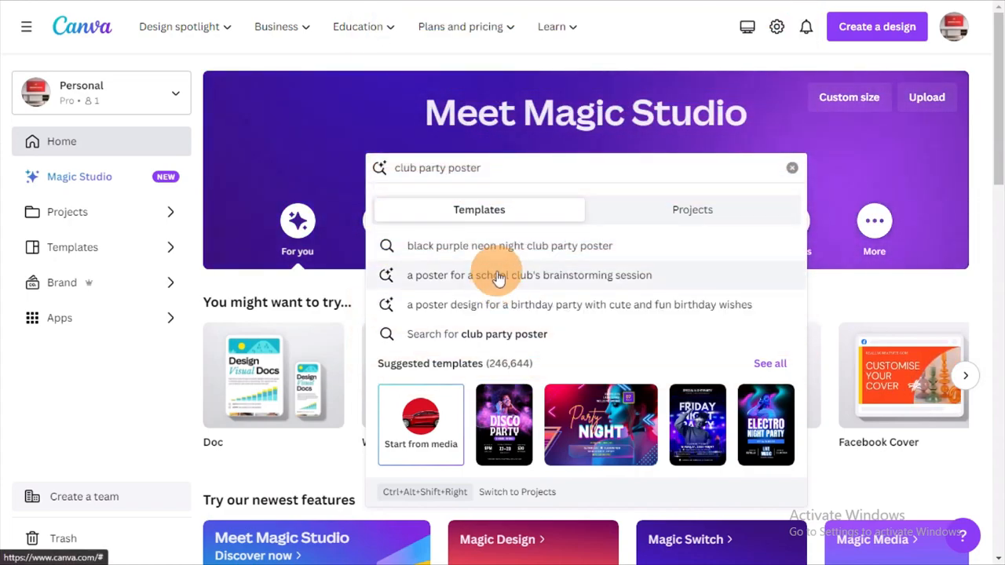
# Generate designs from the suggestion "a poster design for a birthday party with cute and fun birthday wishes" and preview the light-blue cake poster.
pyautogui.click(498, 304)
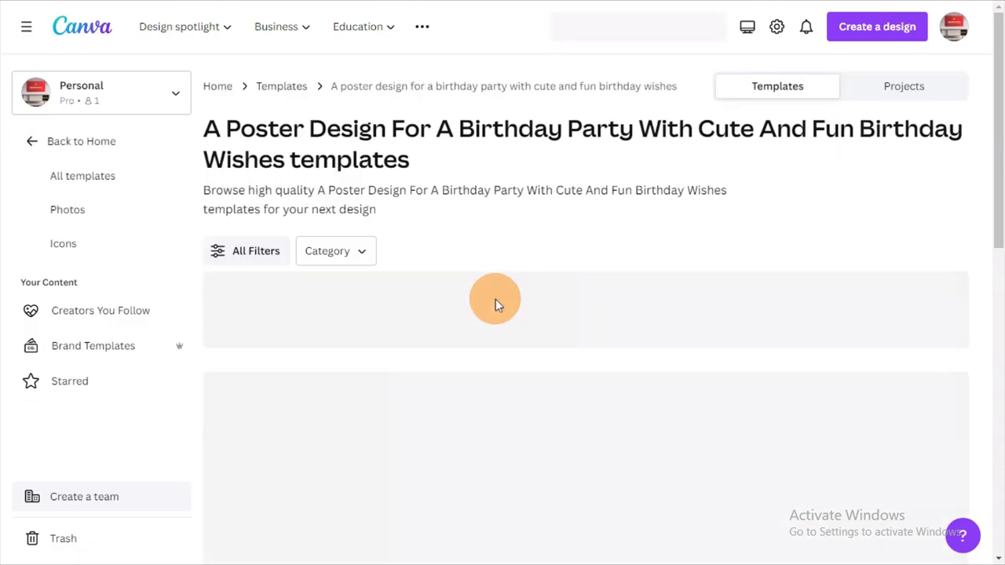
pyautogui.scroll(-1, 500, 179)
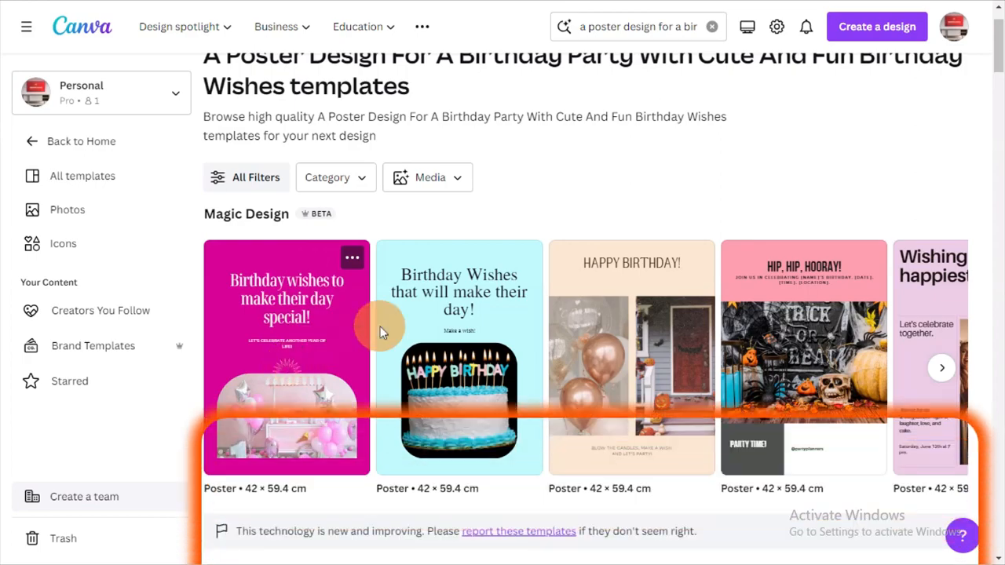
pyautogui.click(429, 314)
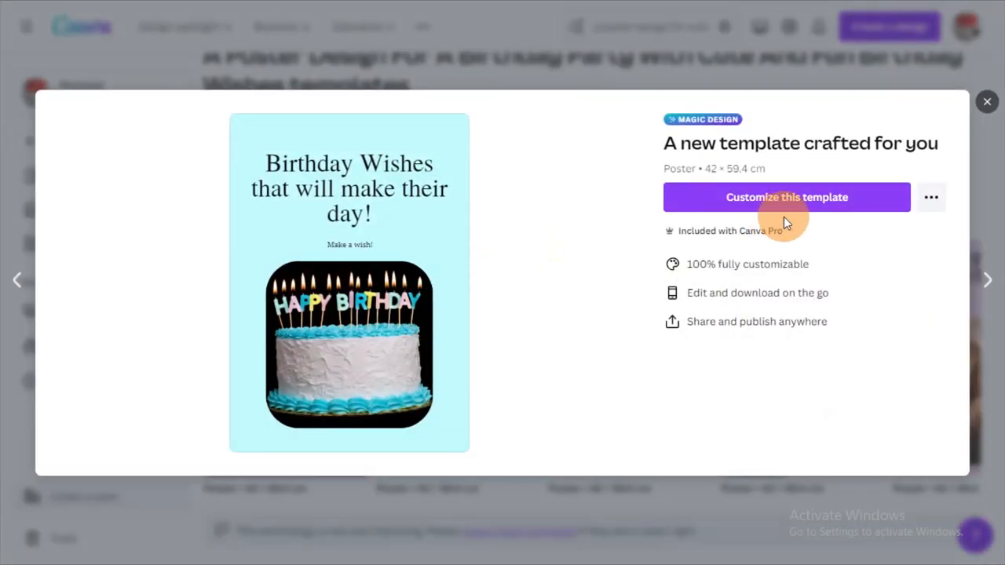
pyautogui.click(786, 213)
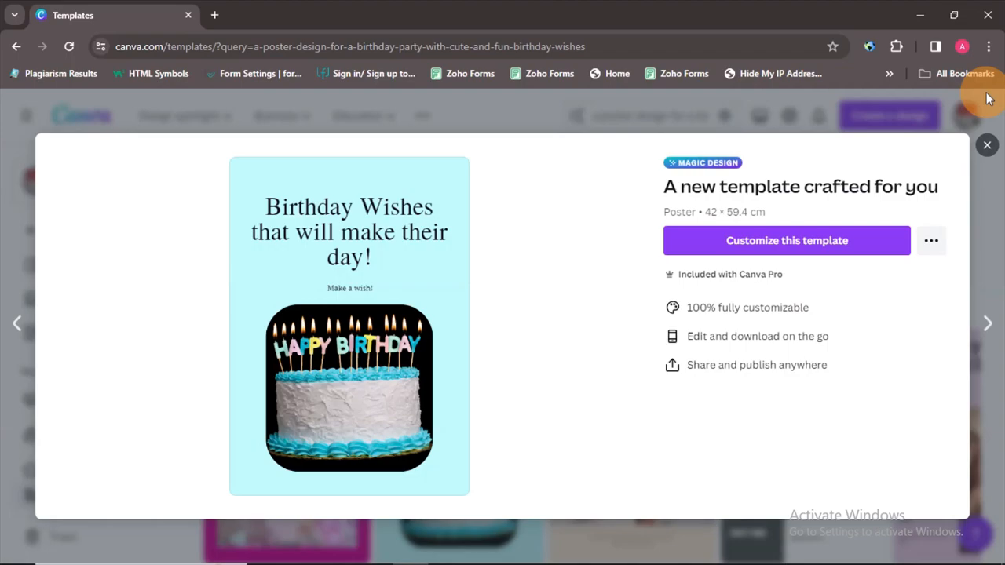
pyautogui.click(987, 148)
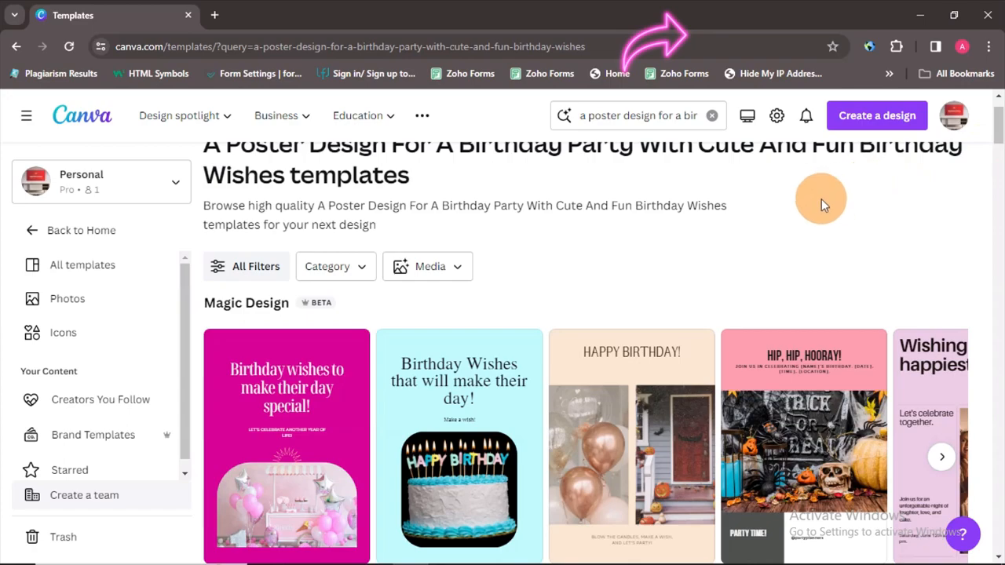
# Return to the home page, start Magic Design again and replace the description with "climate change presentation".
pyautogui.scroll(-1, 808, 203)
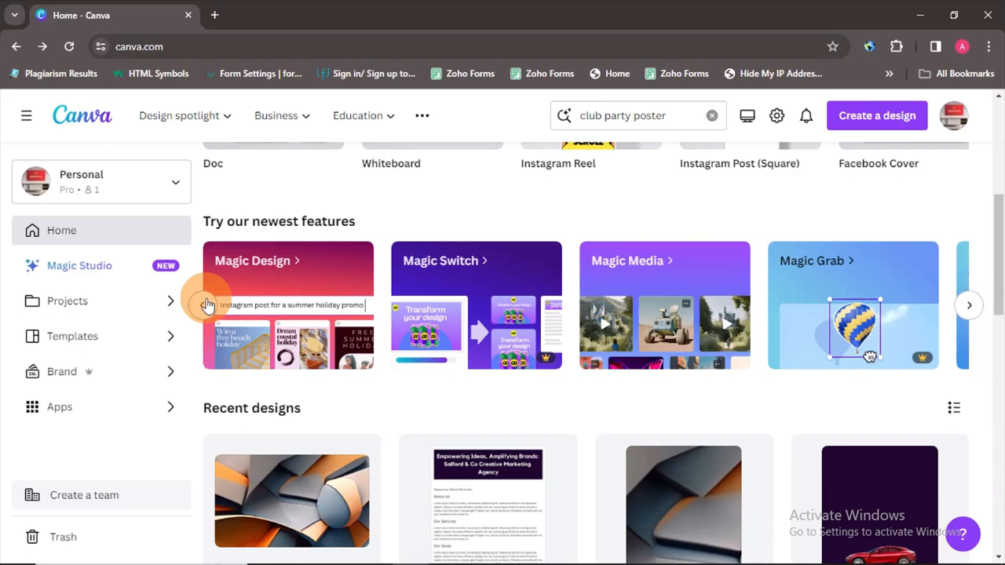
pyautogui.click(258, 281)
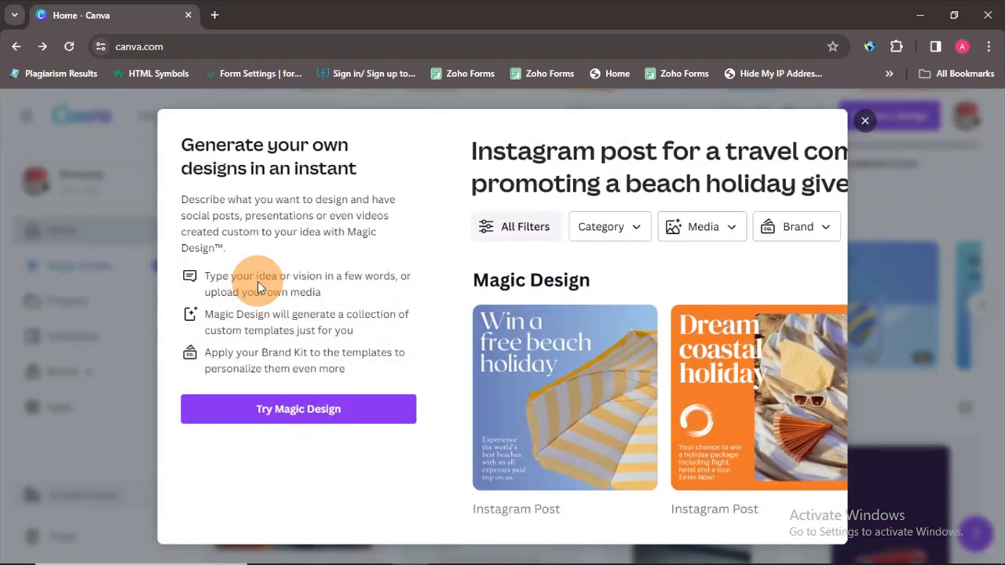
pyautogui.click(289, 416)
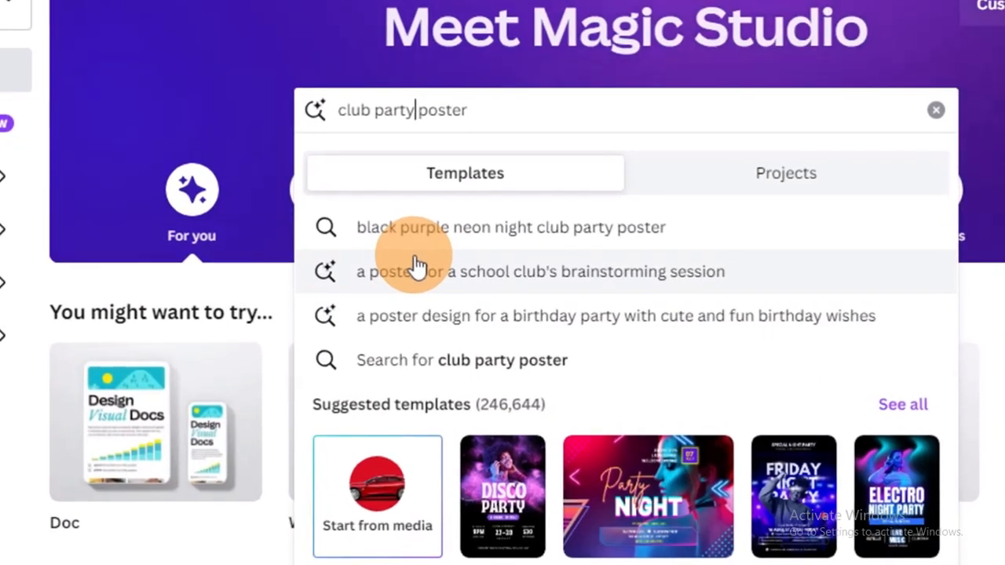
pyautogui.write('climate')
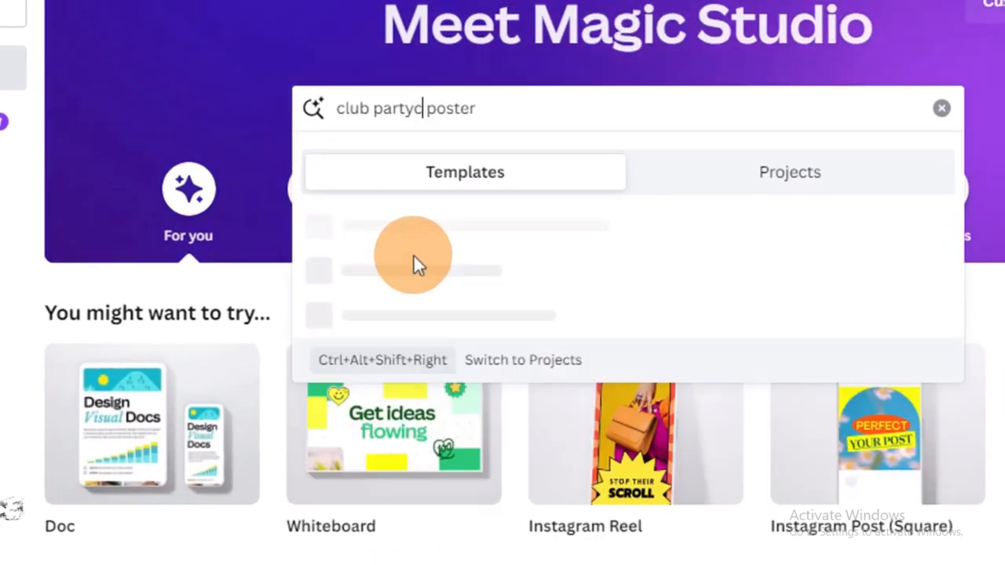
pyautogui.hotkey('ctrl', 'a')
pyautogui.write('climate chan')
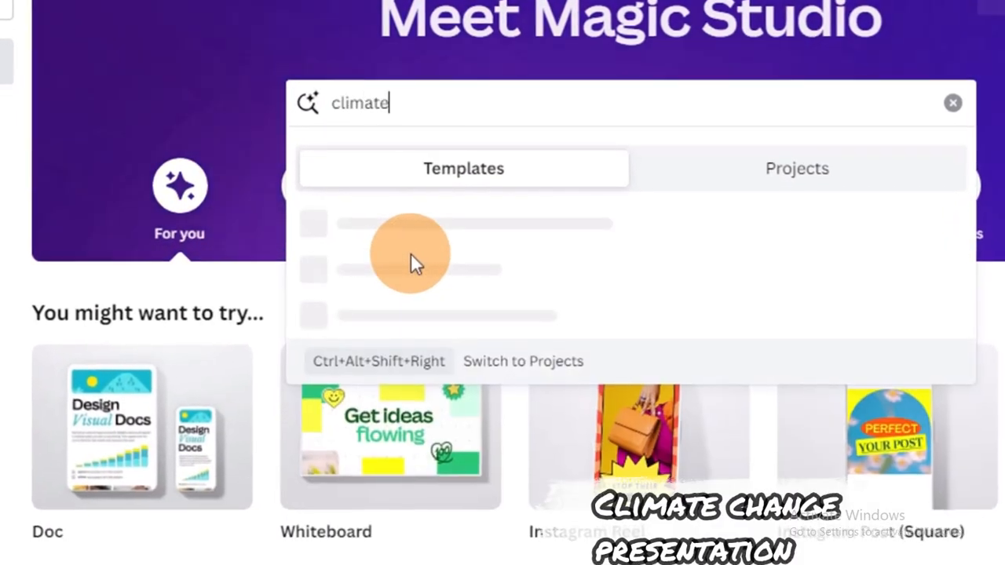
pyautogui.write('ge presentatio')
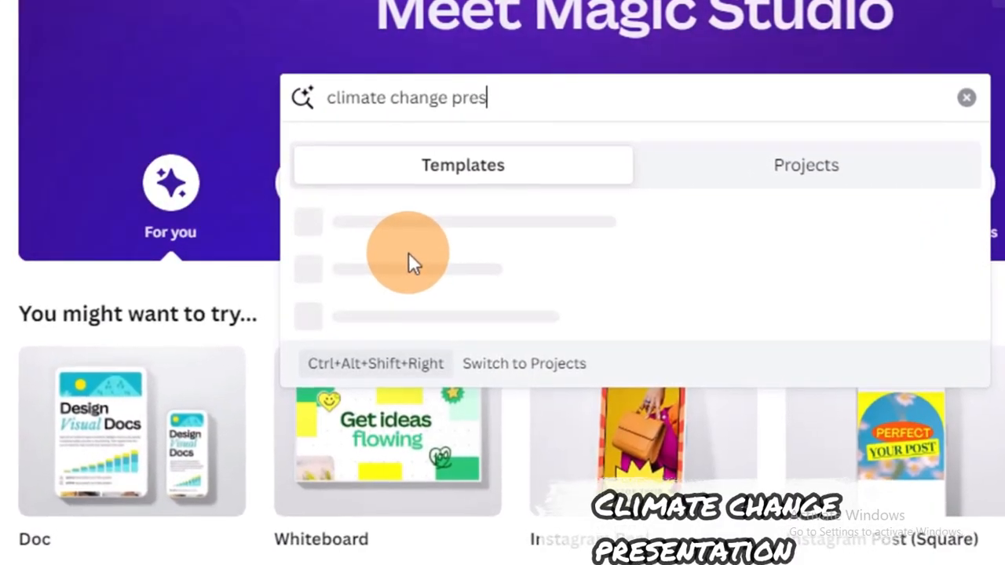
pyautogui.write('n')
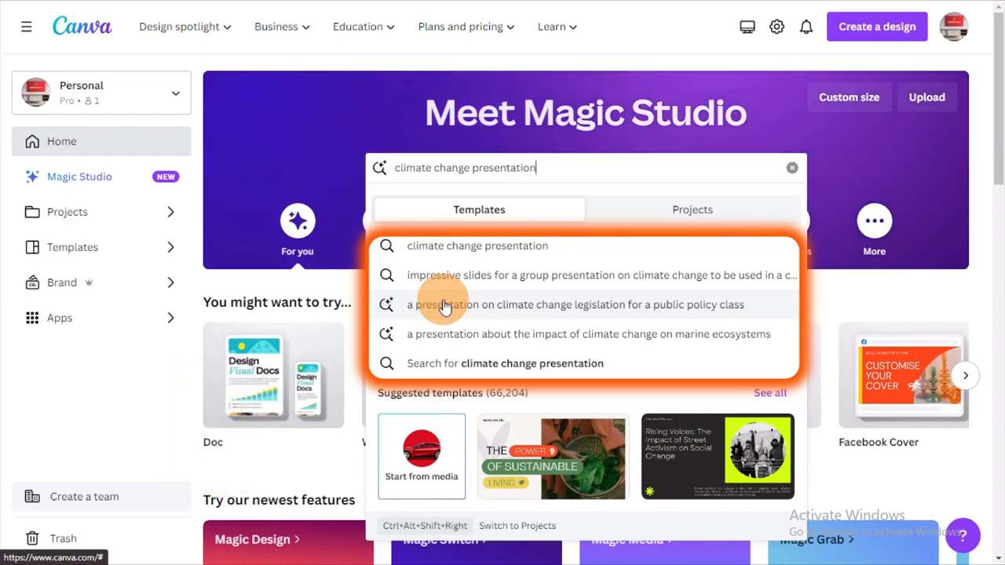
# Generate designs from the suggestion "a presentation about the impact of climate change on marine ecosystems" and browse the Magic Design results.
pyautogui.click(446, 333)
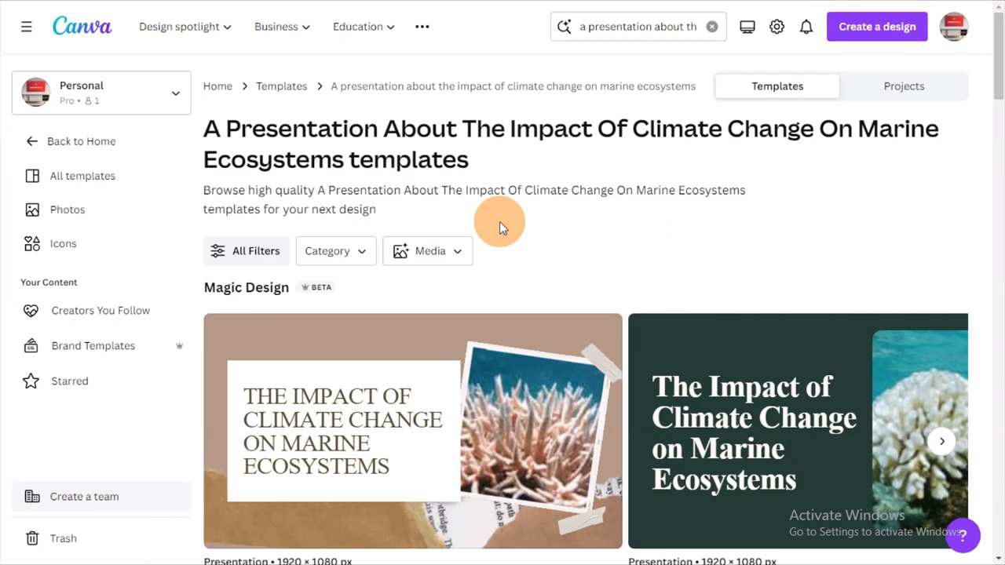
pyautogui.scroll(-2, 500, 221)
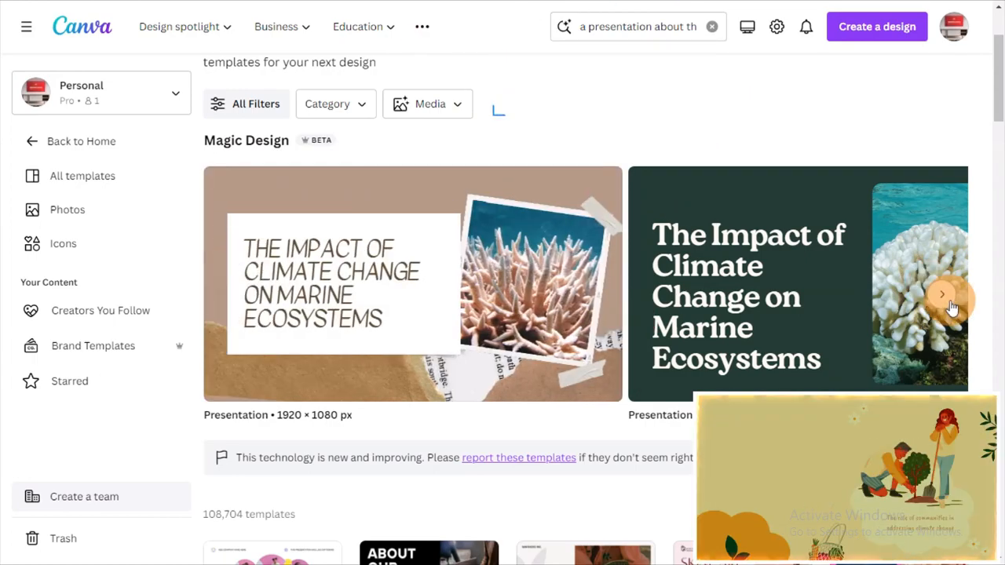
pyautogui.click(945, 298)
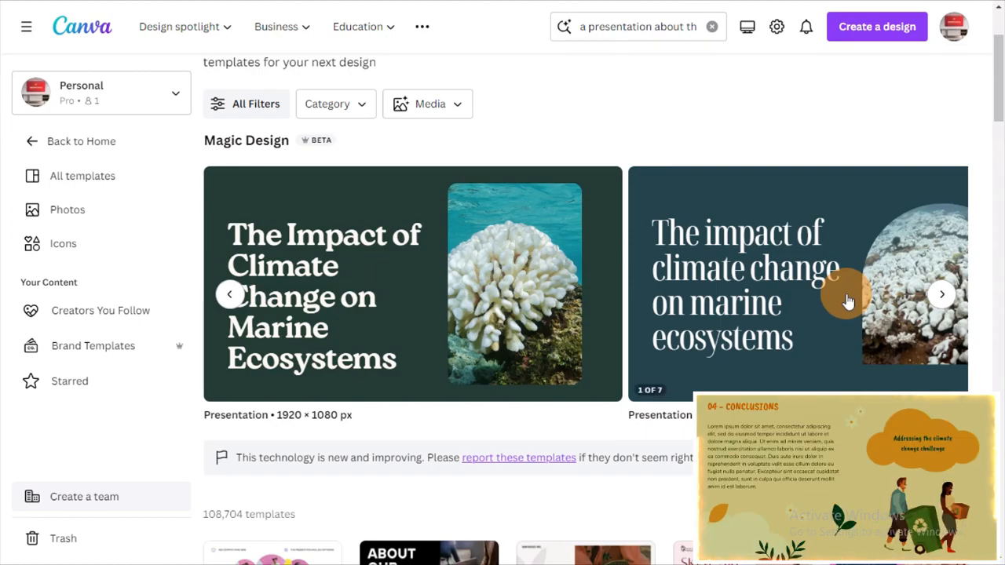
pyautogui.click(940, 293)
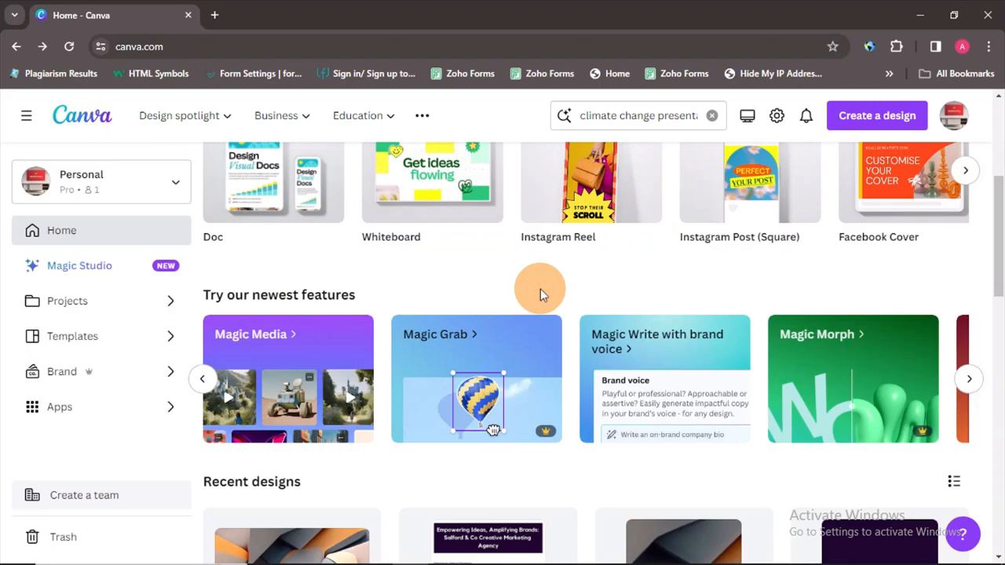
# Go back to the home page's newest features and open the Magic Grab trial design in the editor.
pyautogui.click(476, 338)
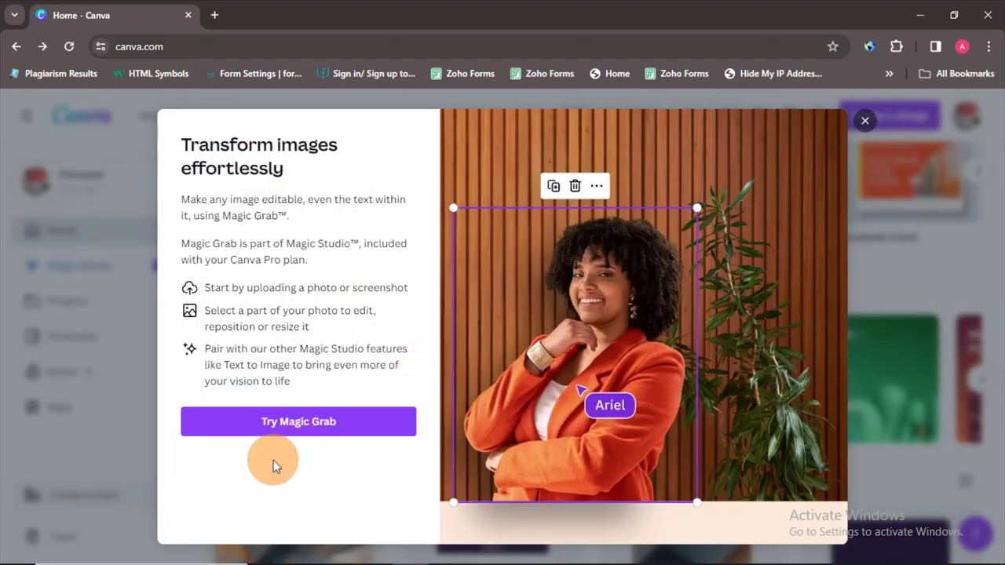
pyautogui.click(331, 428)
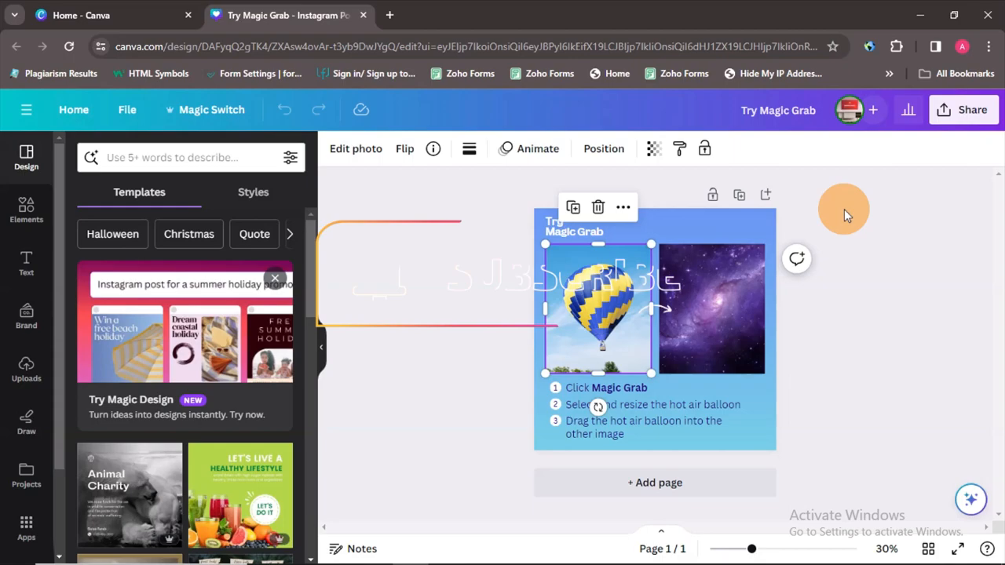
# Delete all the sample elements from the Magic Grab page and place the uploaded Movie Magic poster on it.
pyautogui.press('F11')
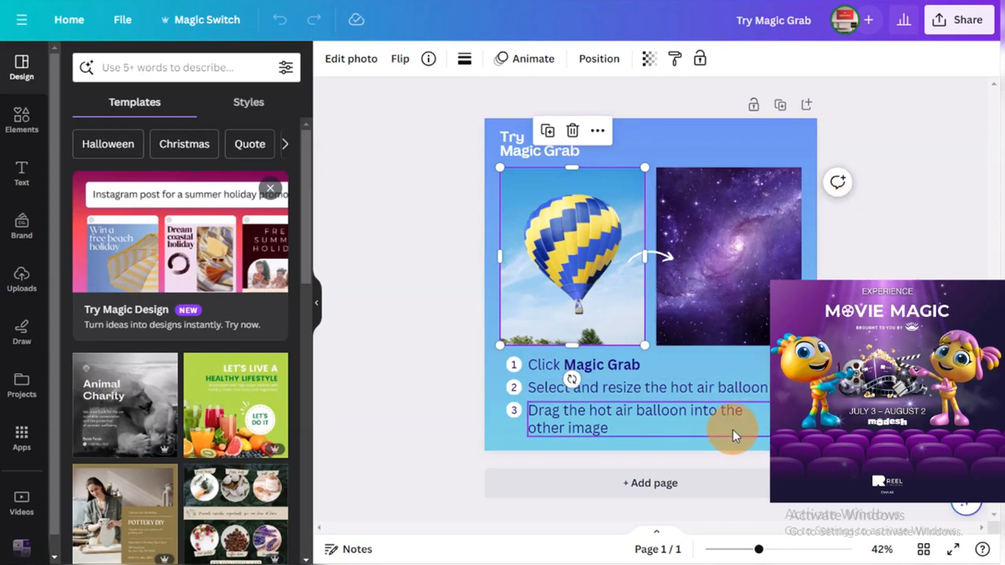
pyautogui.hotkey('ctrl', 'a')
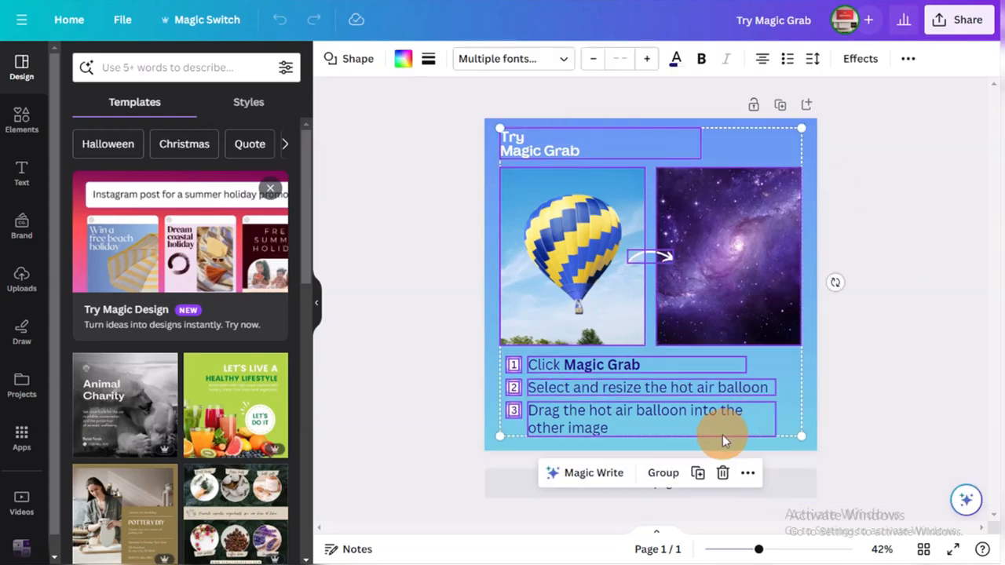
pyautogui.press('Delete')
pyautogui.click(11, 284)
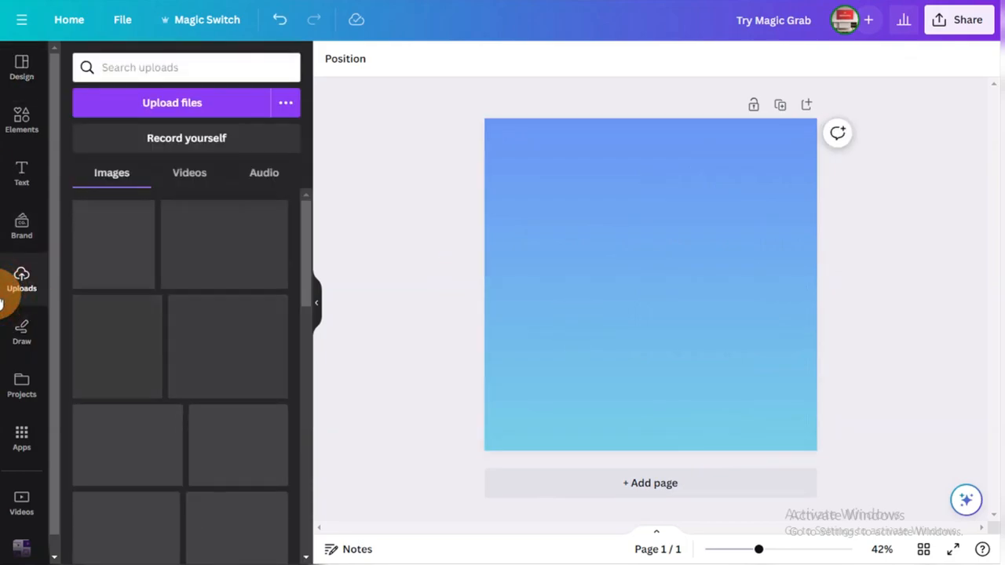
pyautogui.click(131, 422)
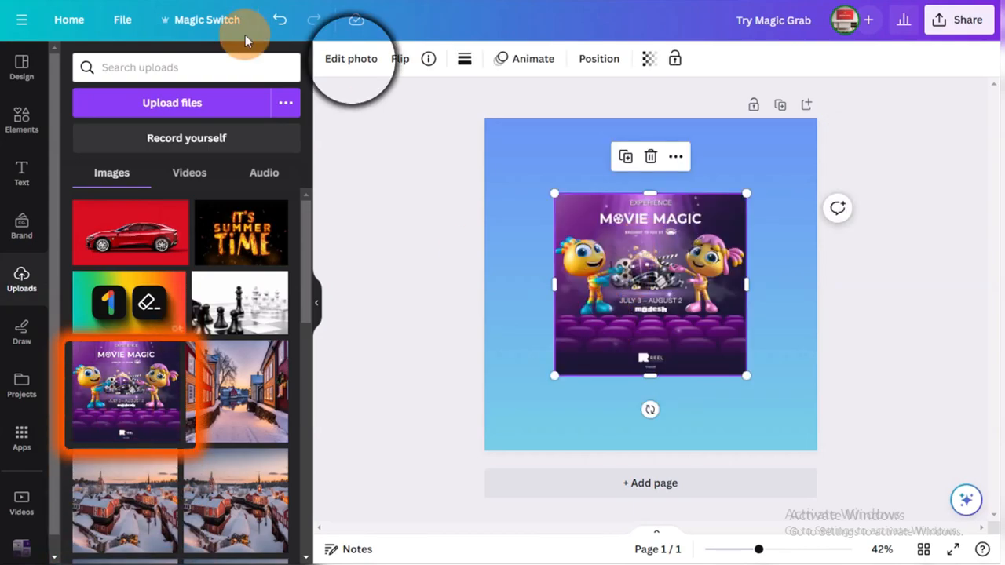
# Apply Magic Grab to the Movie Magic poster and try moving the grabbed cartoon characters away from the background.
pyautogui.click(369, 68)
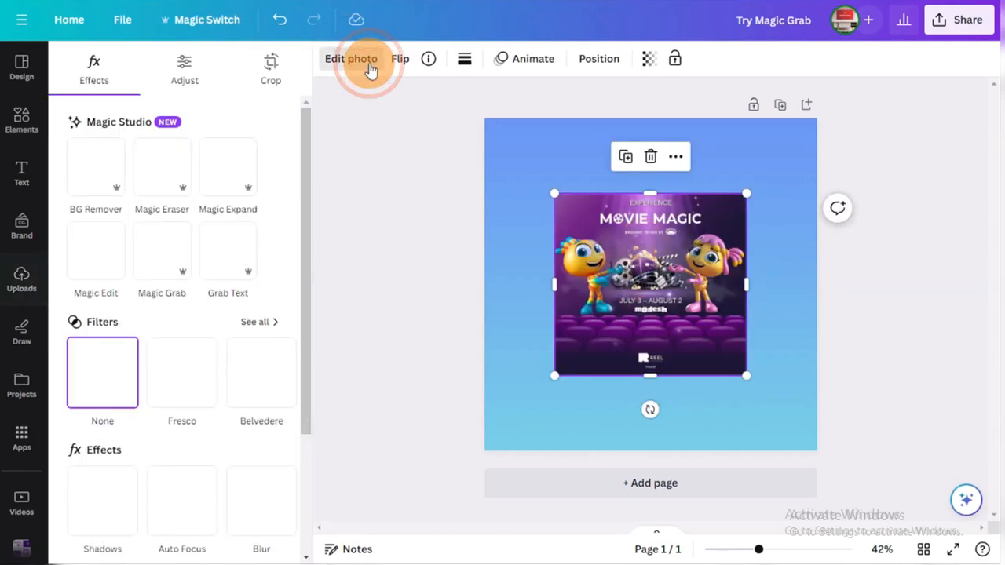
pyautogui.click(186, 271)
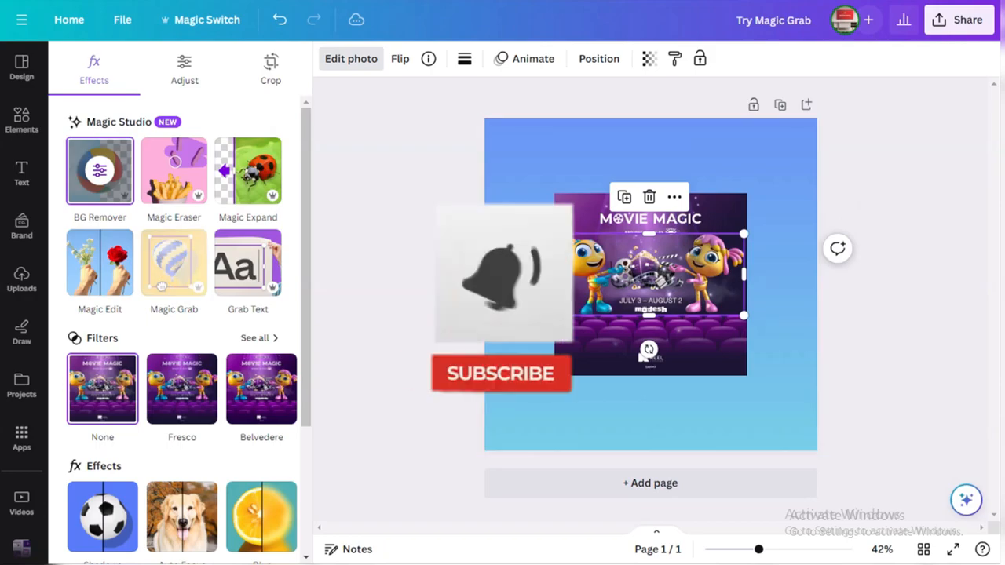
pyautogui.click(640, 235)
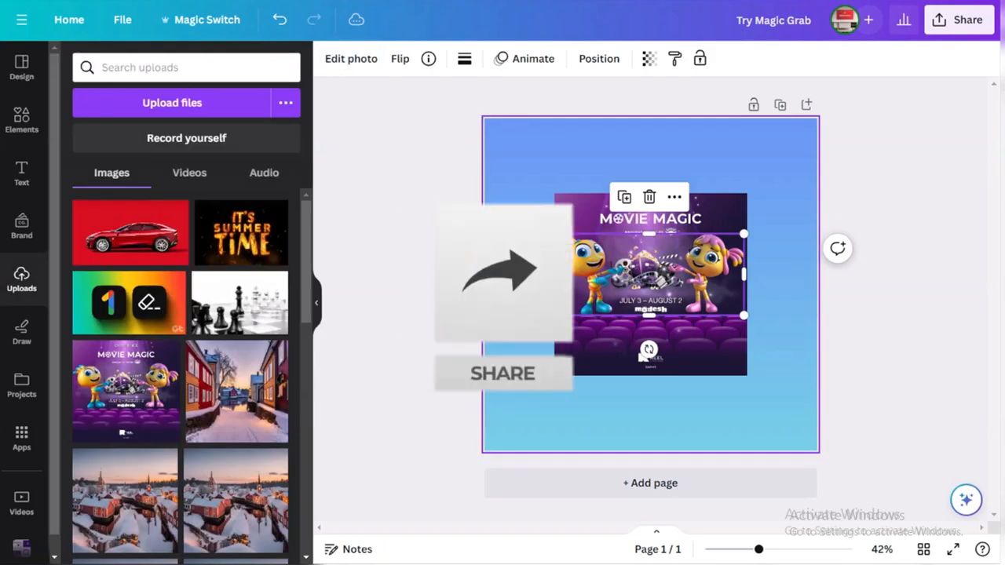
pyautogui.click(557, 233)
pyautogui.moveTo(556, 233); pyautogui.dragTo(590, 249)
pyautogui.click(677, 278)
pyautogui.moveTo(676, 278); pyautogui.dragTo(634, 252)
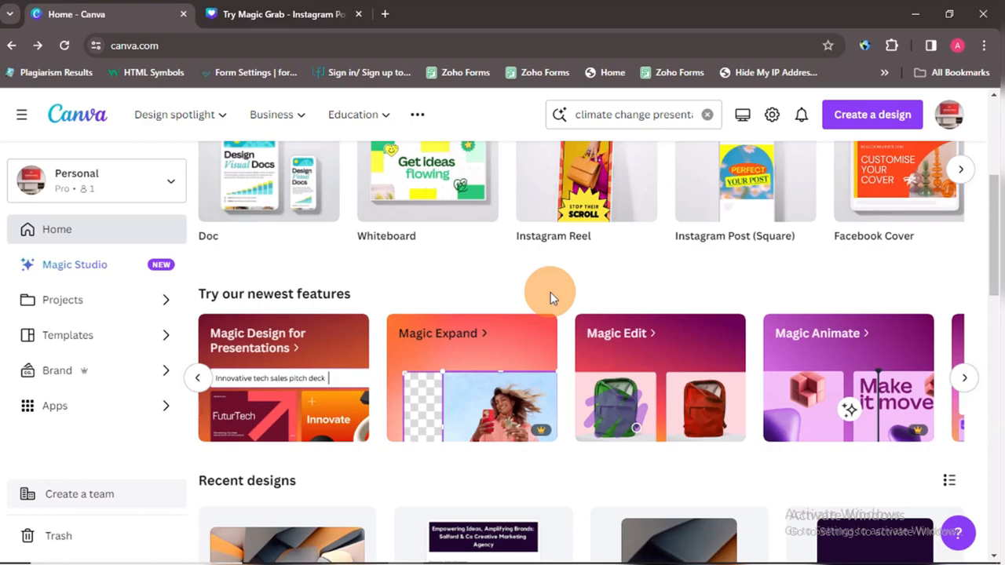
# Open the Magic Expand trial design from the home page's newest features and view it in full screen.
pyautogui.click(495, 399)
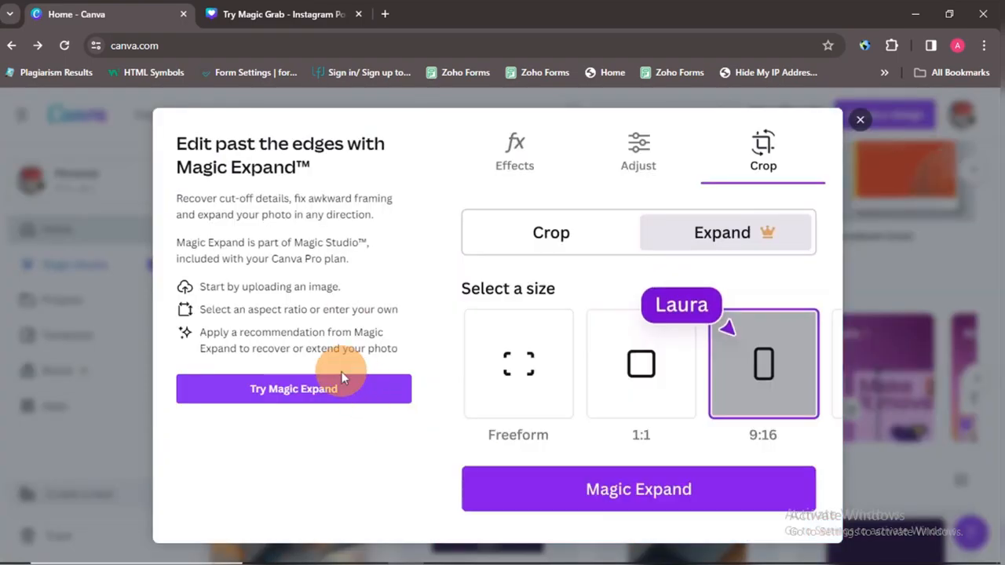
pyautogui.click(331, 386)
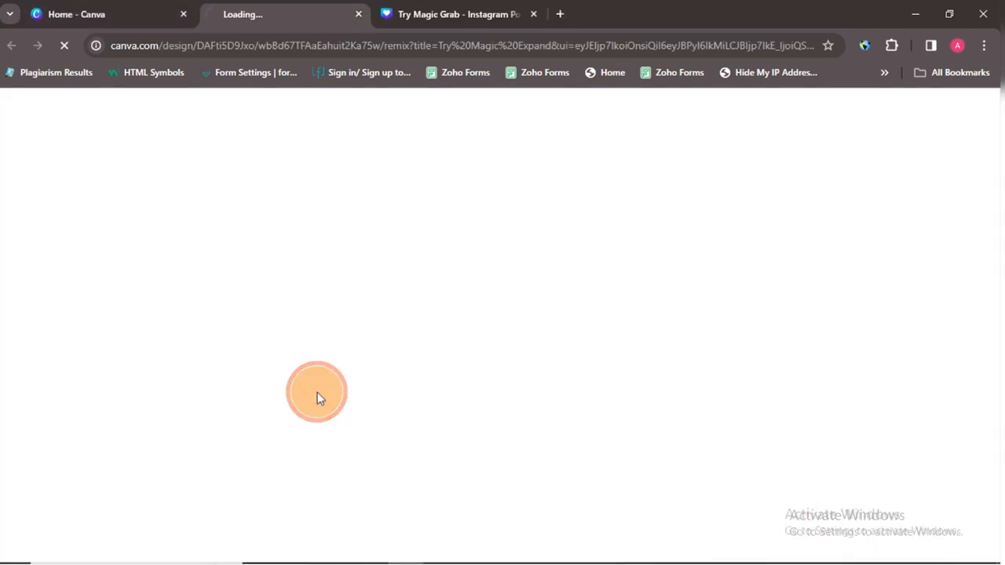
pyautogui.press('F11')
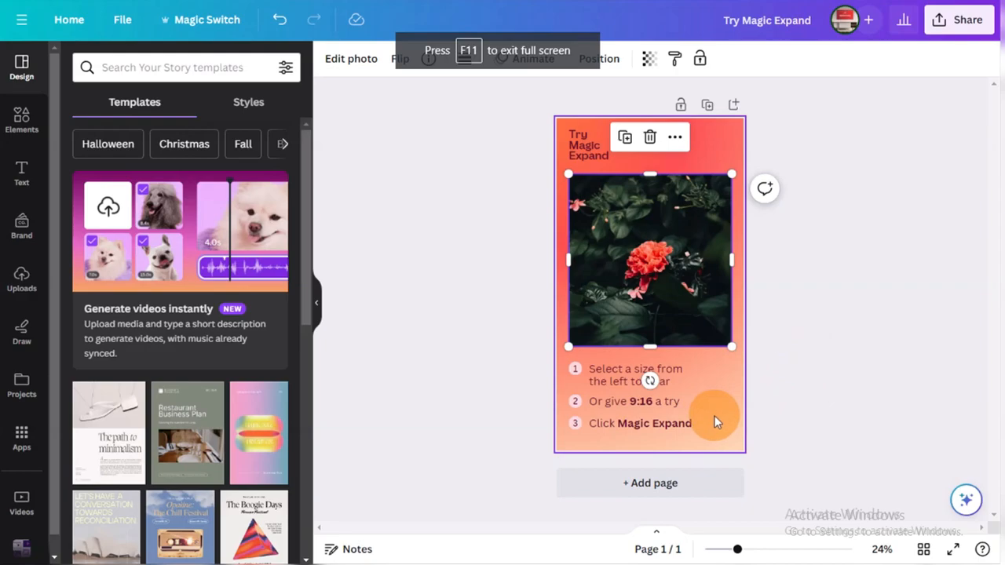
# Unlock and delete the sample elements on the Magic Expand page, and place the uploaded chess photo on it.
pyautogui.click(710, 420)
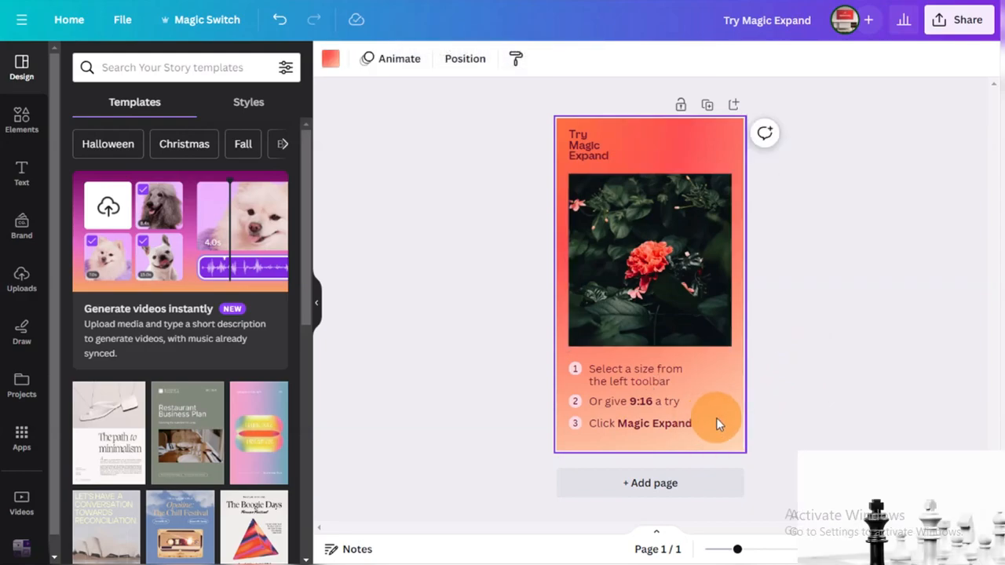
pyautogui.click(693, 346)
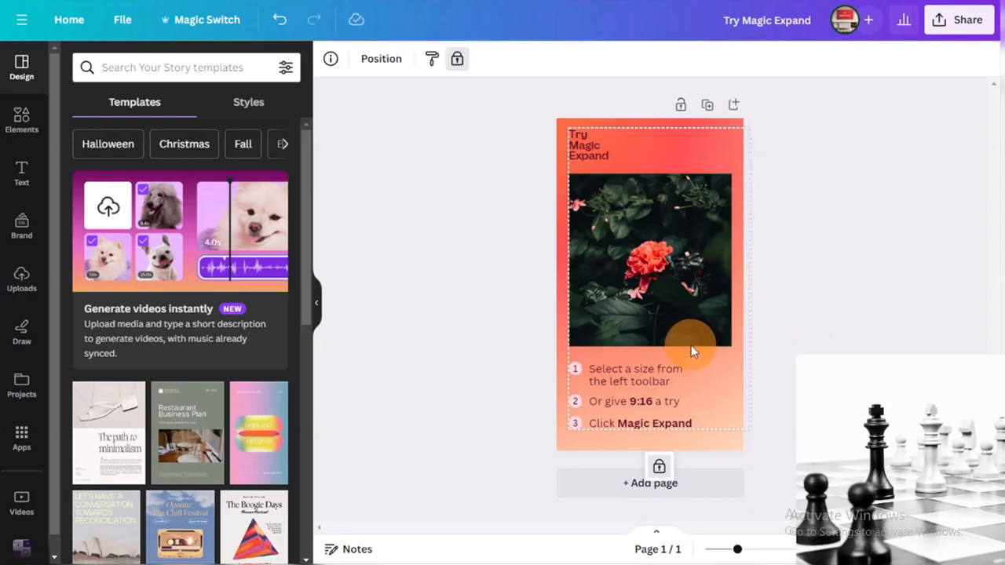
pyautogui.click(660, 469)
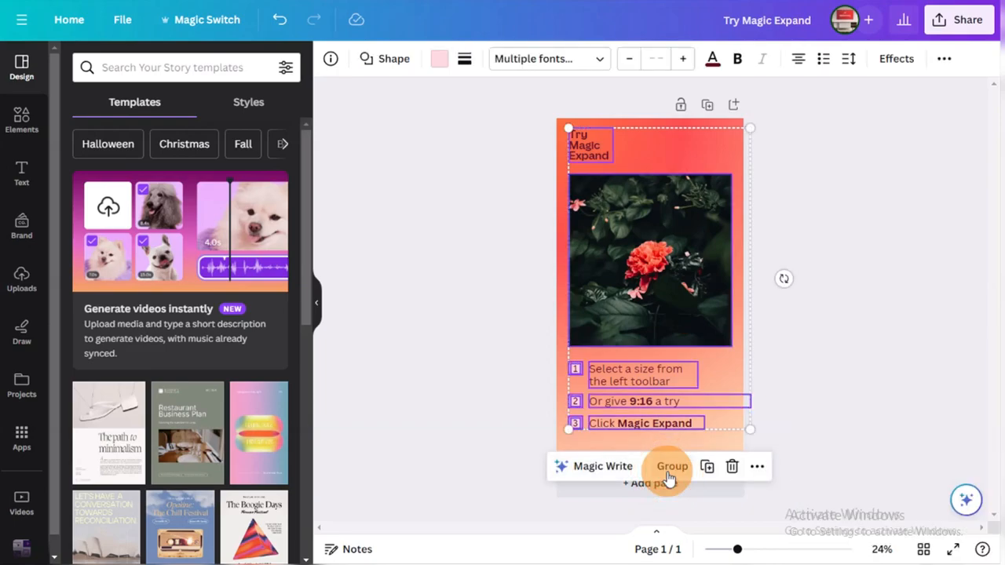
pyautogui.press('Delete')
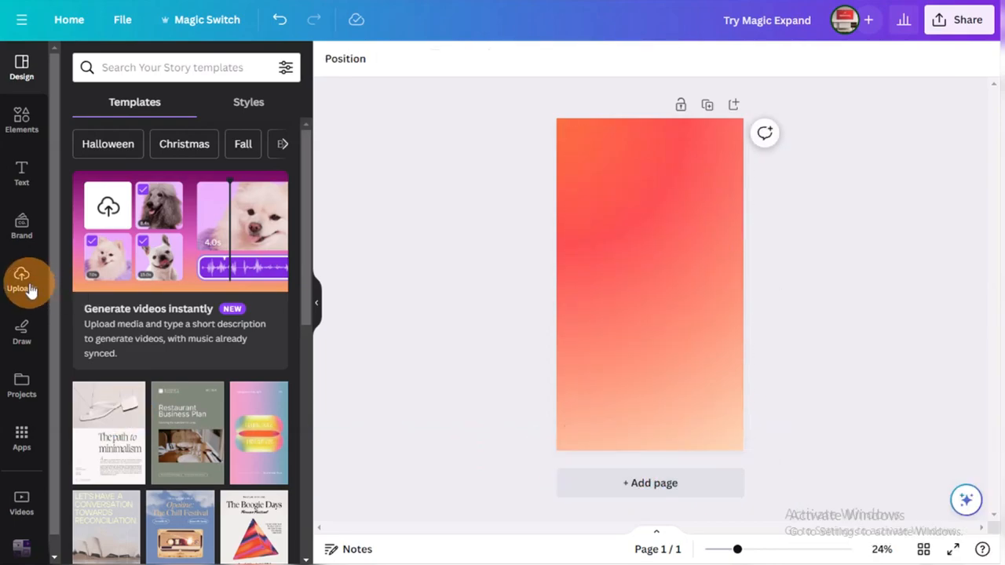
pyautogui.click(22, 281)
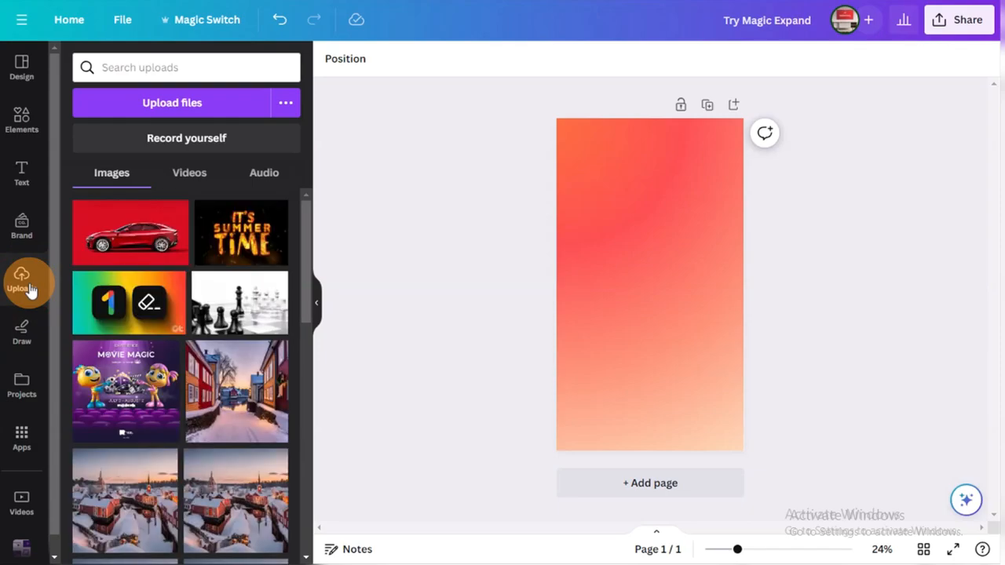
pyautogui.click(218, 306)
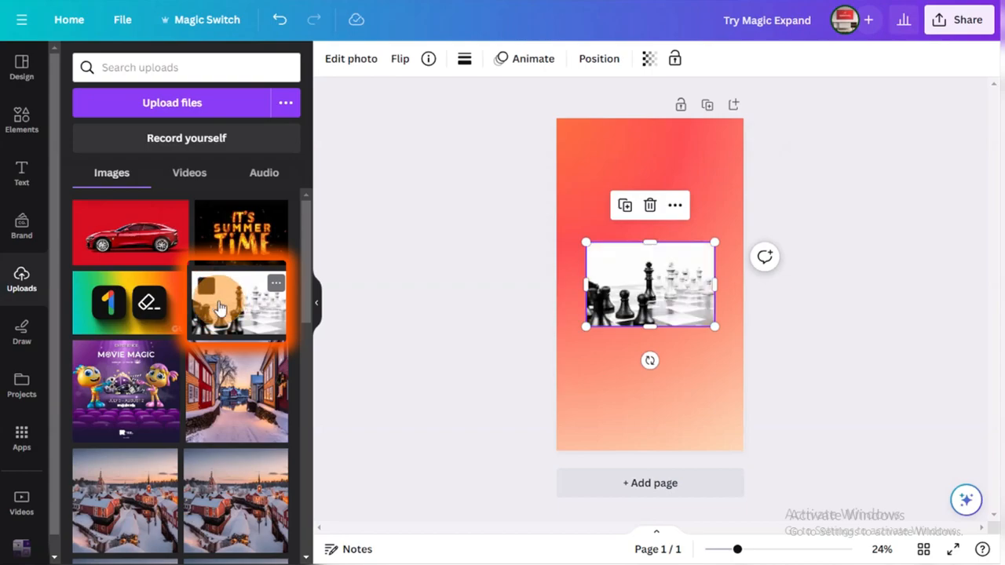
# Expand the chess photo to the Whole Page size with Magic Expand, preview the variation with plates and select the one with a sink.
pyautogui.click(352, 61)
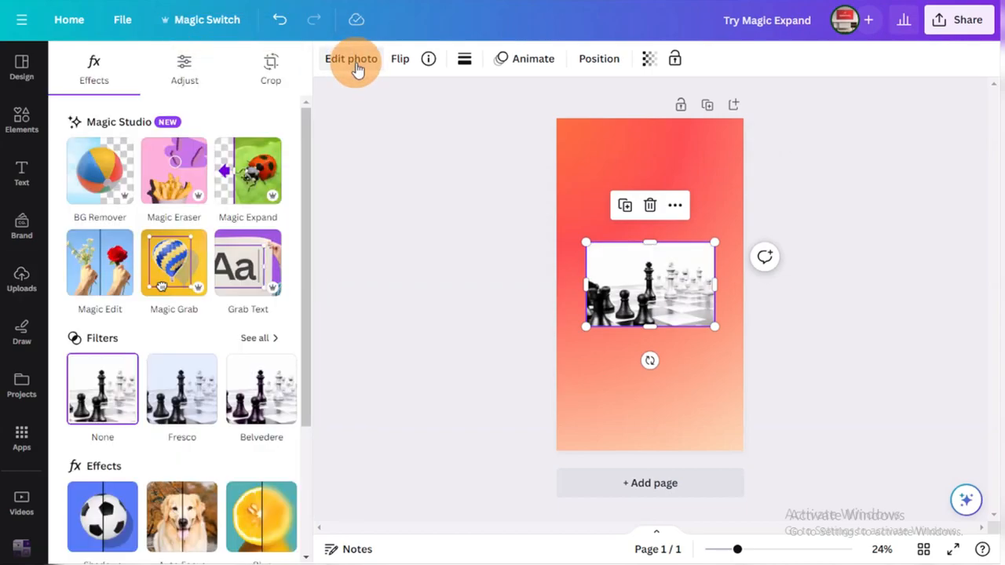
pyautogui.click(253, 184)
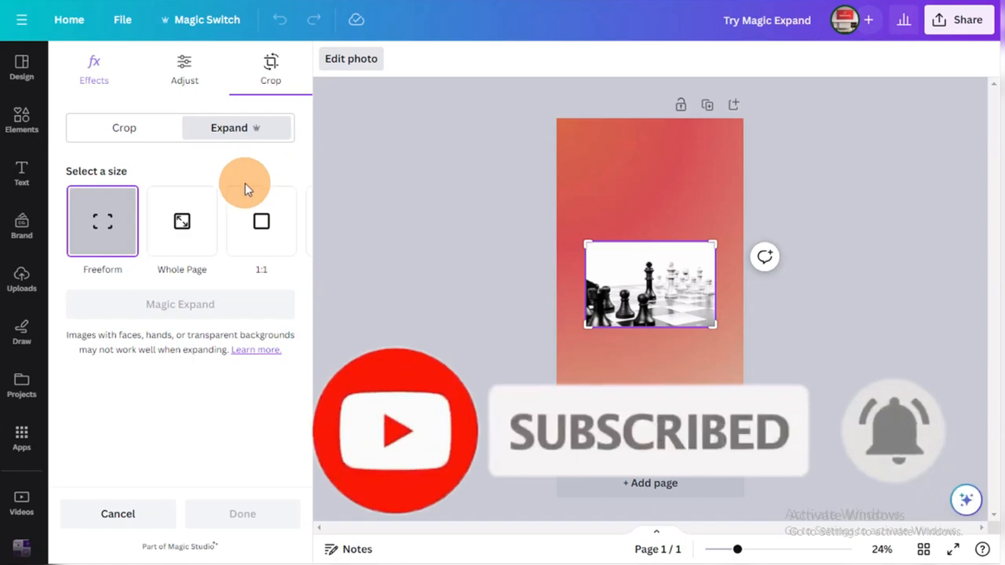
pyautogui.click(163, 226)
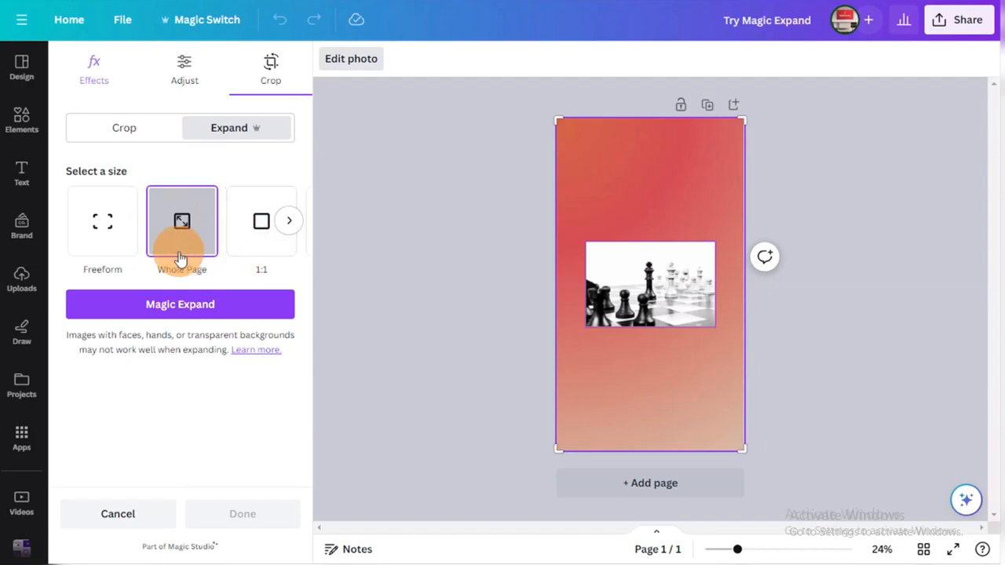
pyautogui.click(184, 307)
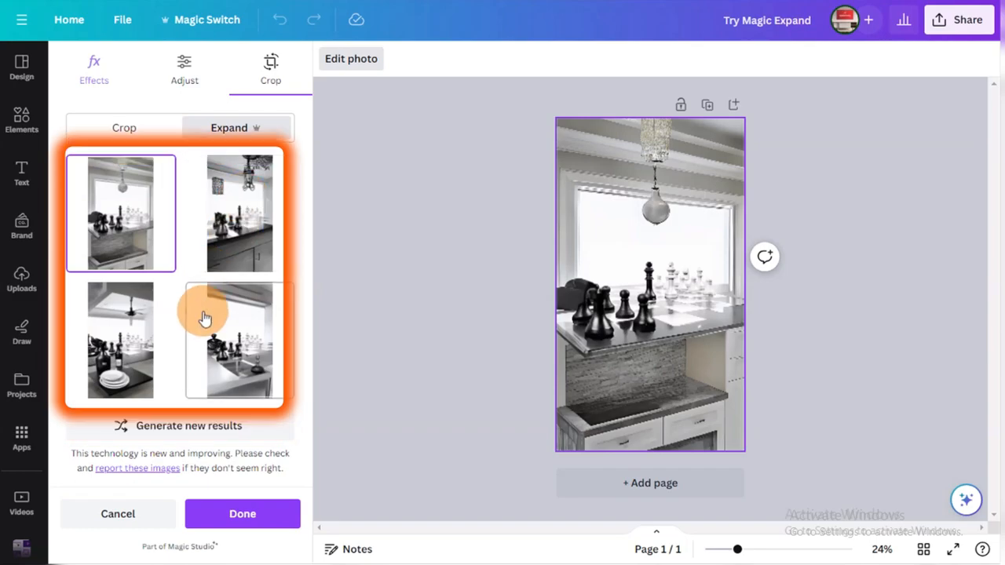
pyautogui.click(114, 353)
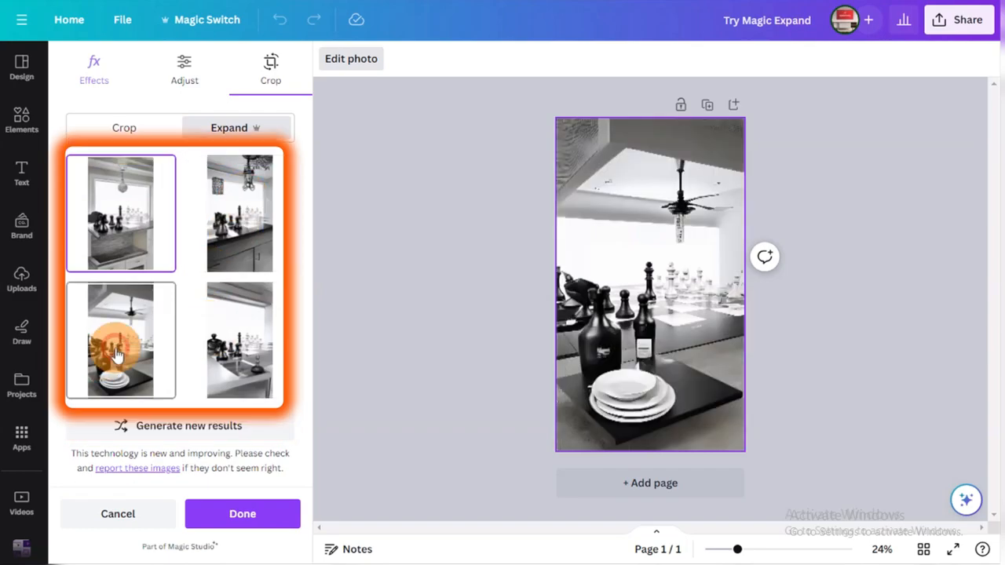
pyautogui.click(202, 351)
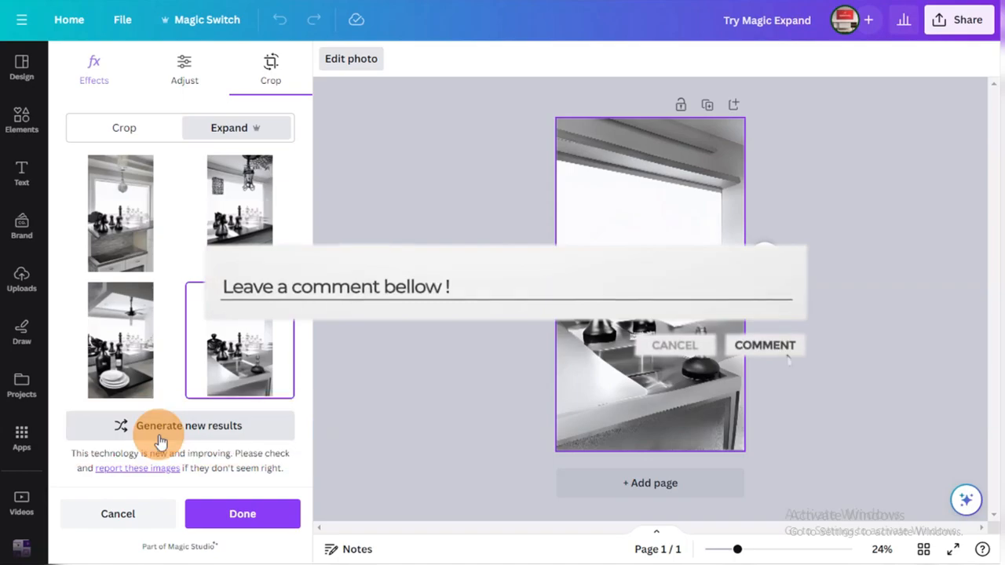
# Leave the Magic Expand results and place the uploaded red car photo on the blank white page.
pyautogui.press('F11')
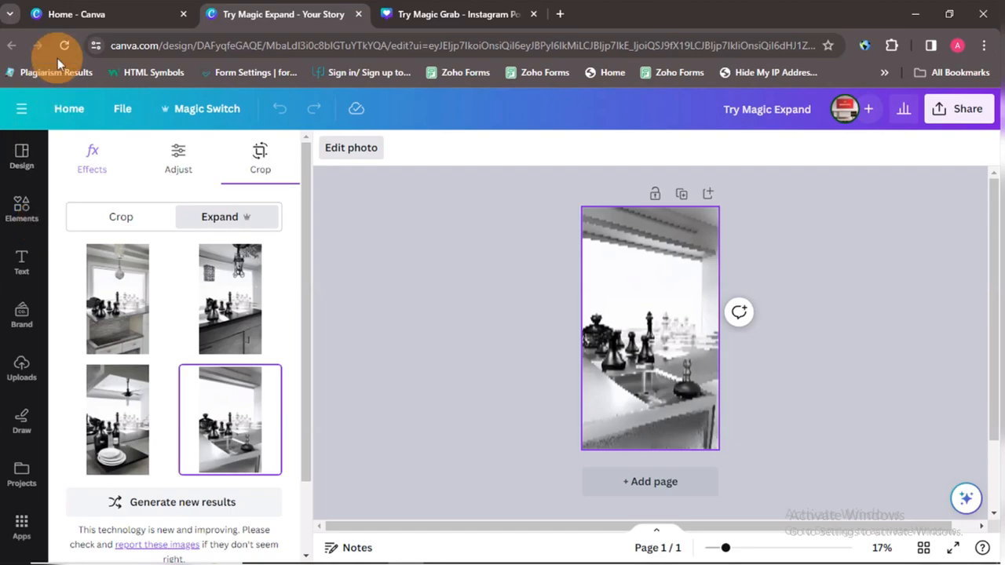
pyautogui.click(512, 272)
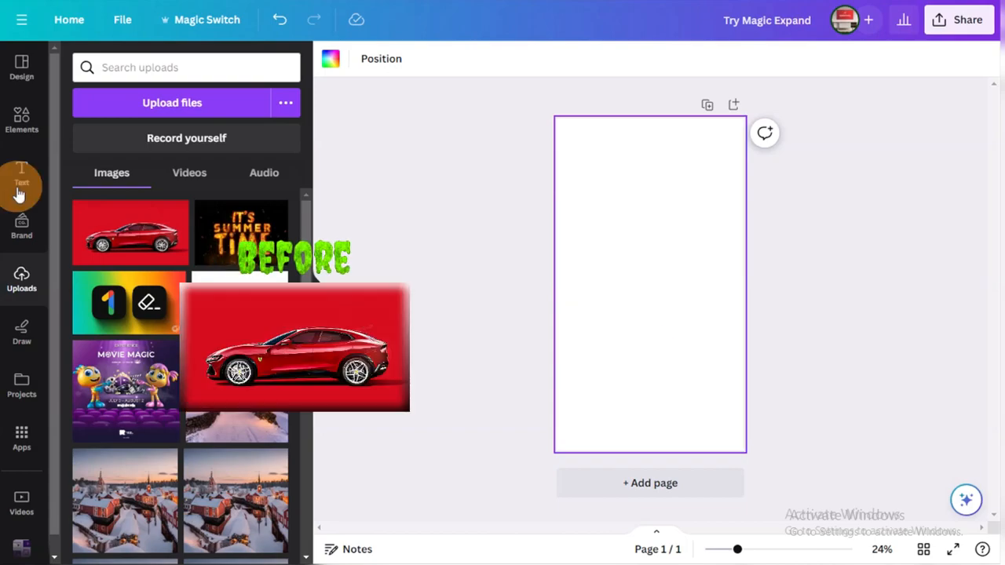
pyautogui.click(101, 247)
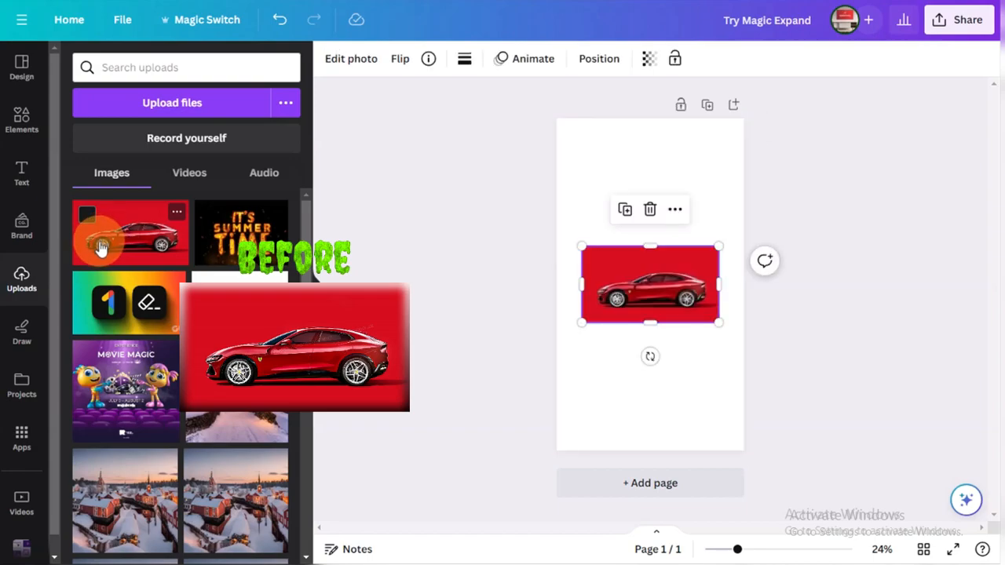
# Remove the red car photo's background with BG Remover, then shrink the cutout to about half its width and reposition it.
pyautogui.click(373, 73)
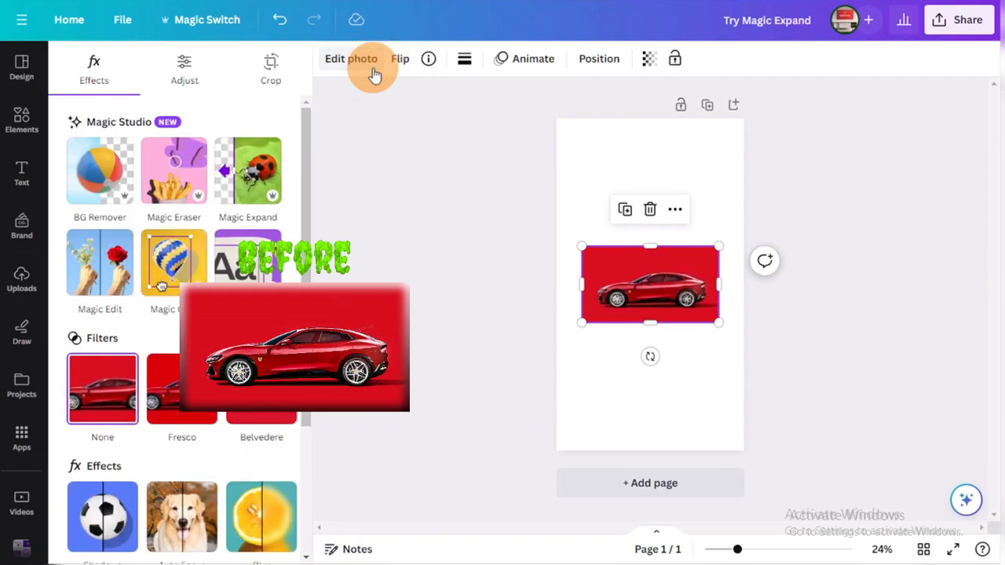
pyautogui.click(94, 180)
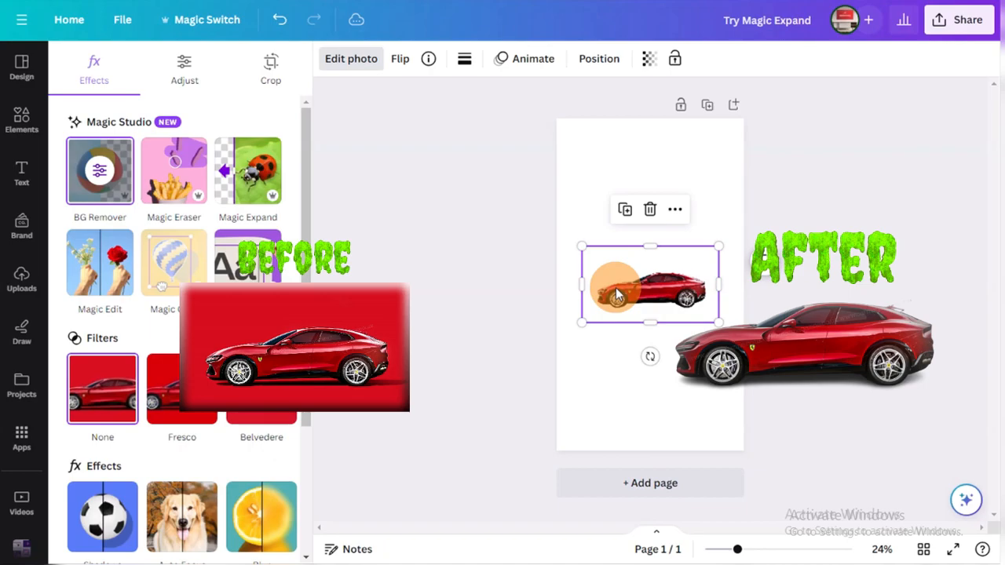
pyautogui.moveTo(643, 299); pyautogui.dragTo(650, 284)
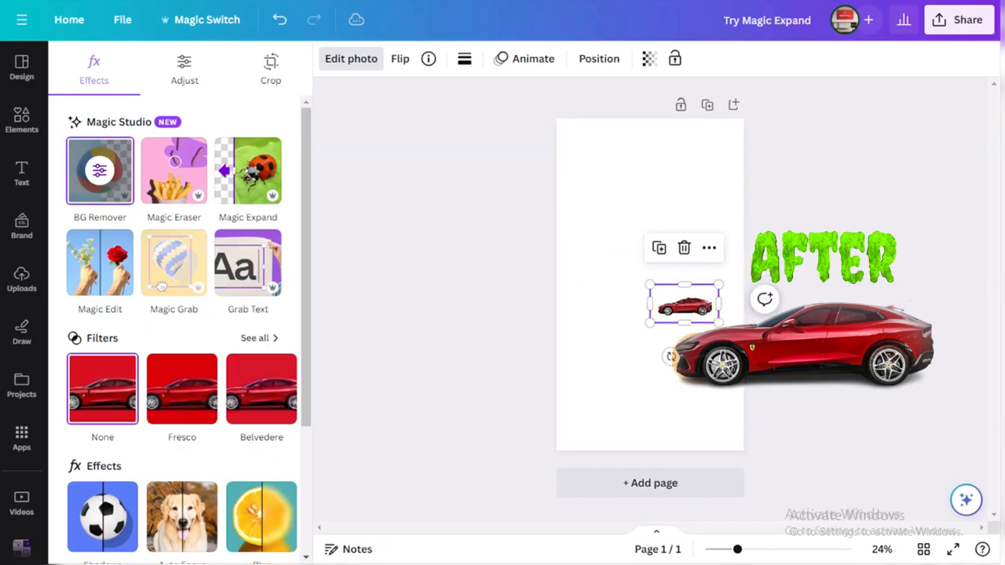
pyautogui.moveTo(698, 355); pyautogui.dragTo(662, 260)
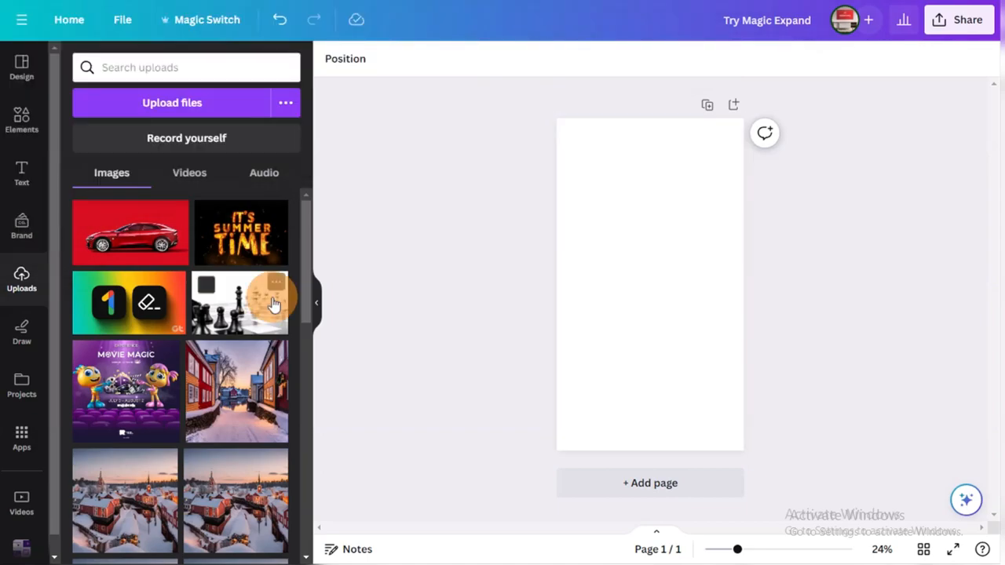
# Place the uploaded rainbow image with two black app icons and brush over its number 1 using Magic Eraser at brush size 43.
pyautogui.click(168, 311)
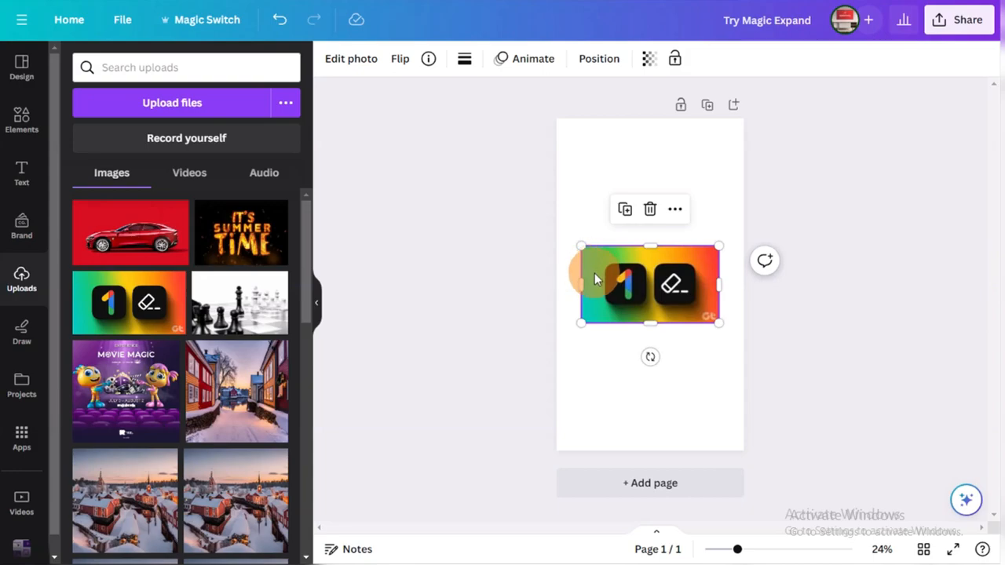
pyautogui.click(352, 63)
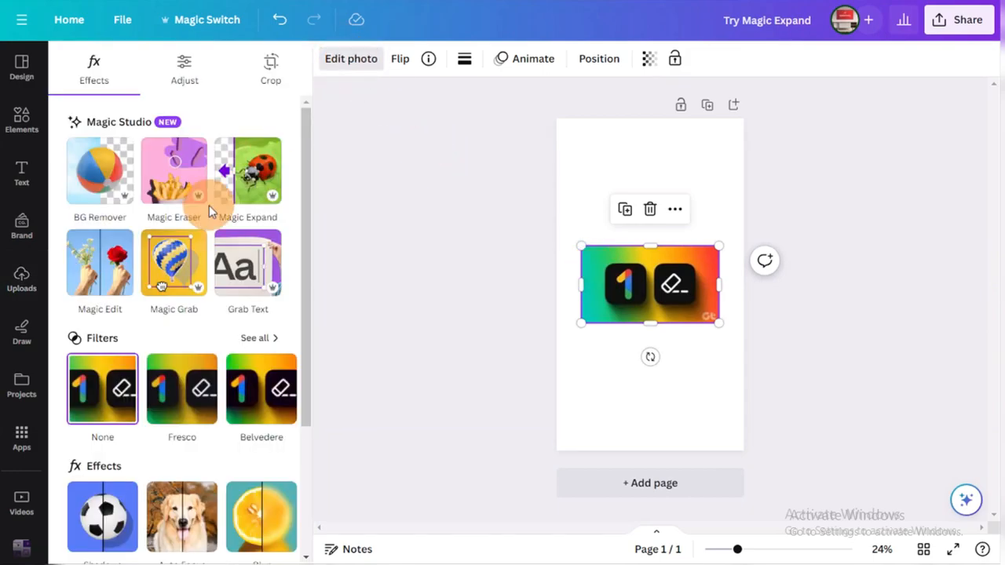
pyautogui.click(163, 187)
pyautogui.click(166, 192)
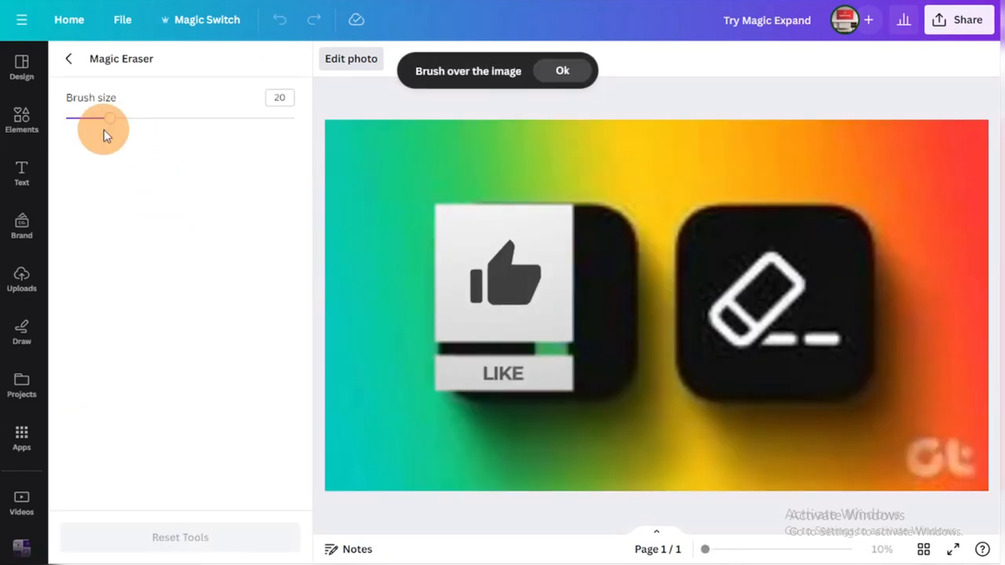
pyautogui.moveTo(112, 120)
pyautogui.mouseDown()
pyautogui.moveTo(275, 117)
pyautogui.moveTo(165, 131)
pyautogui.mouseUp()
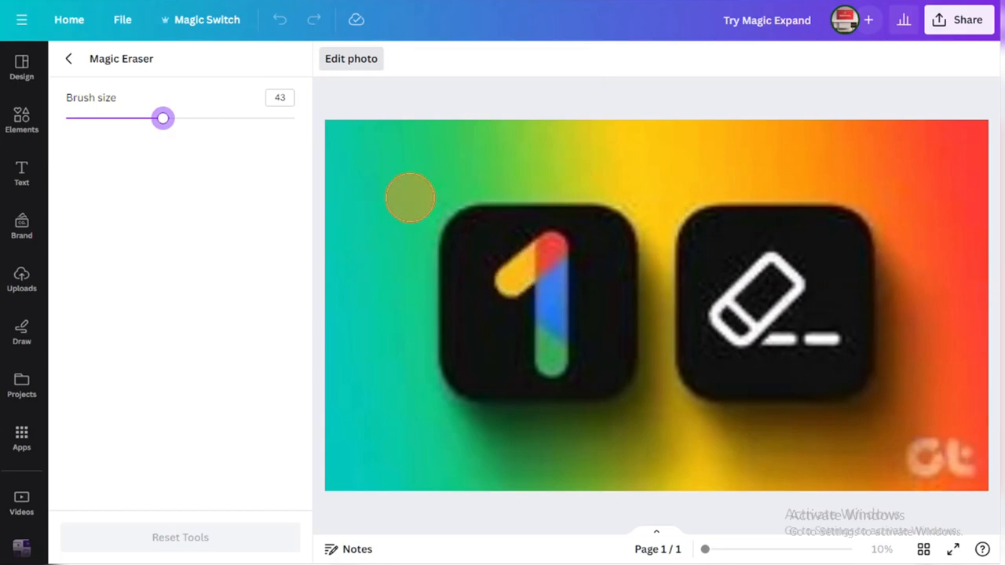
pyautogui.moveTo(427, 224)
pyautogui.mouseDown()
pyautogui.moveTo(531, 208)
pyautogui.moveTo(738, 230)
pyautogui.moveTo(691, 265)
pyautogui.moveTo(574, 280)
pyautogui.moveTo(574, 341)
pyautogui.moveTo(448, 323)
pyautogui.moveTo(495, 356)
pyautogui.moveTo(439, 199)
pyautogui.moveTo(361, 179)
pyautogui.moveTo(489, 285)
pyautogui.moveTo(558, 244)
pyautogui.moveTo(597, 282)
pyautogui.moveTo(678, 304)
pyautogui.moveTo(630, 325)
pyautogui.moveTo(635, 397)
pyautogui.moveTo(620, 311)
pyautogui.mouseUp()
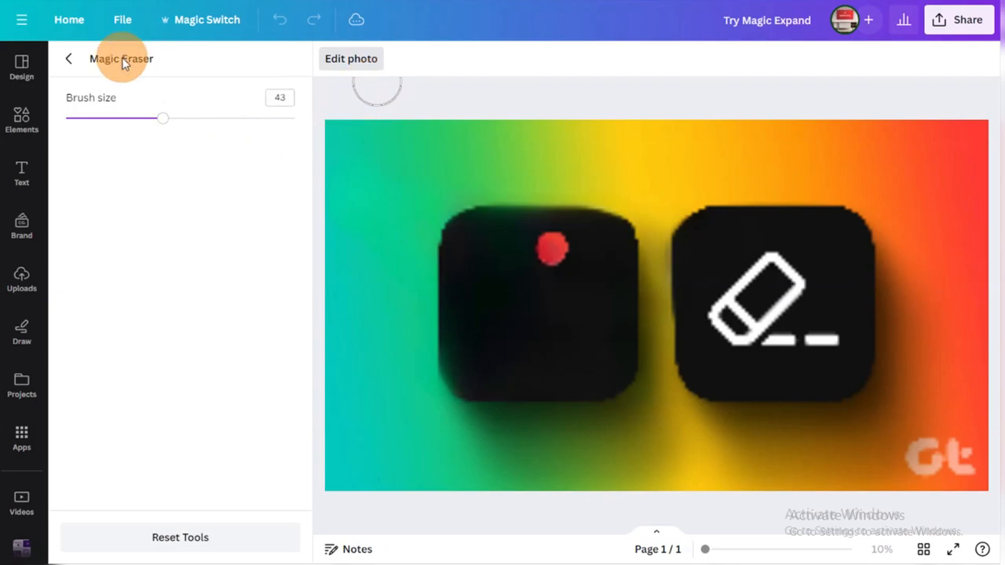
# Leave Magic Eraser, reduce the edited rainbow image to its eraser-icon half and resize it on the page.
pyautogui.click(68, 59)
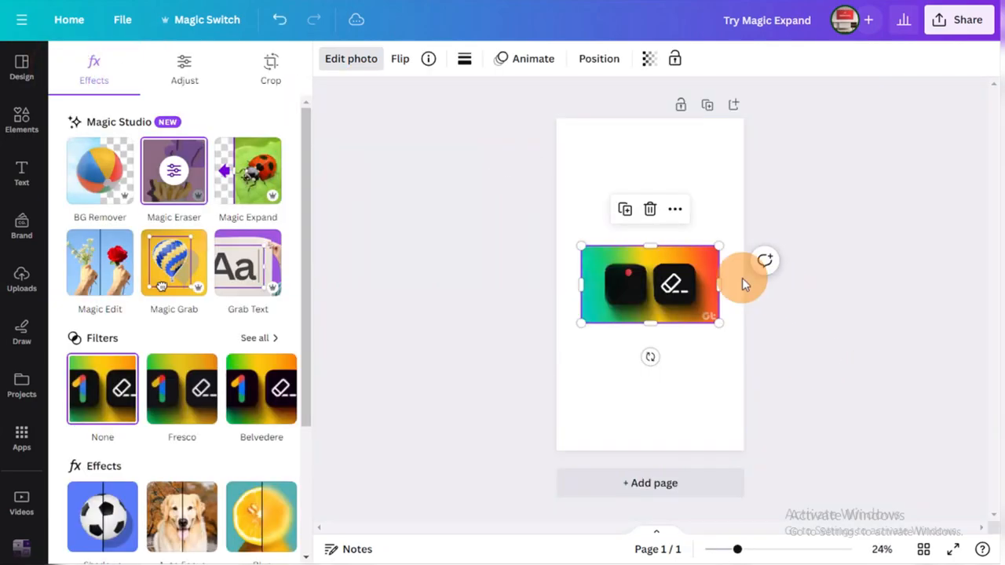
pyautogui.moveTo(719, 247); pyautogui.dragTo(704, 257)
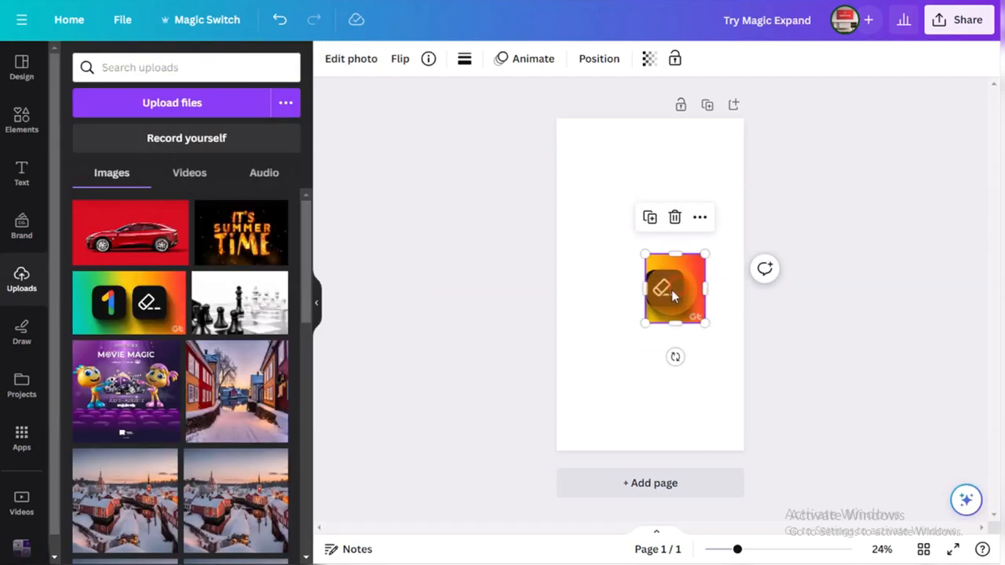
pyautogui.moveTo(645, 322); pyautogui.dragTo(622, 354)
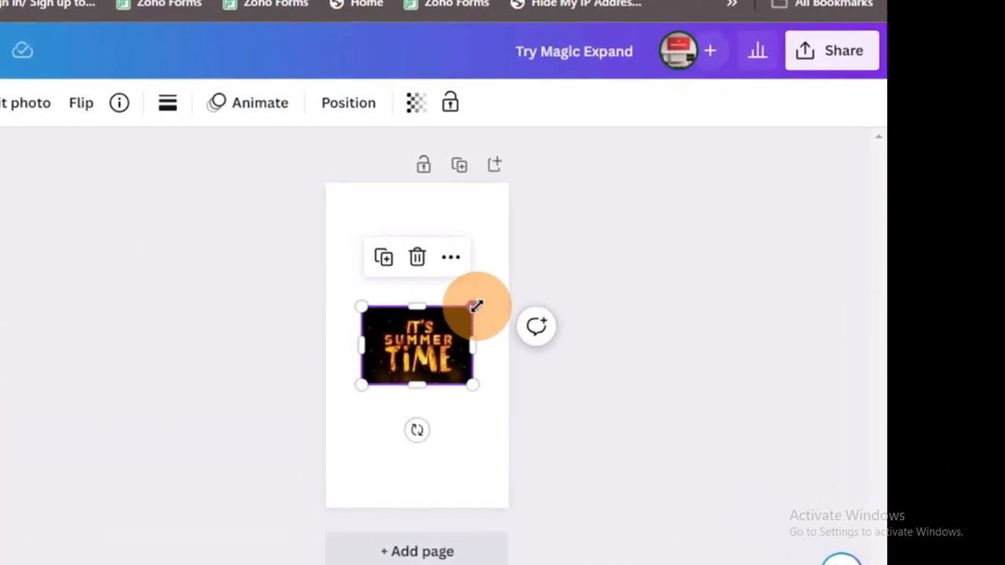
# Enlarge the "It's Summer Time" image to the full page width and make its lettering editable with Grab Text.
pyautogui.moveTo(476, 306); pyautogui.dragTo(504, 259)
pyautogui.moveTo(378, 392); pyautogui.dragTo(354, 441)
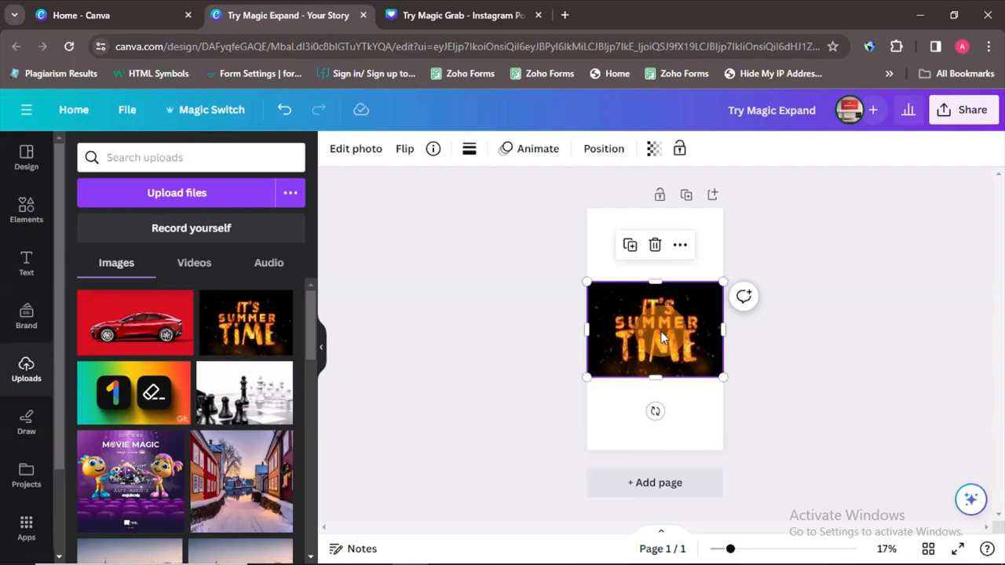
pyautogui.click(379, 149)
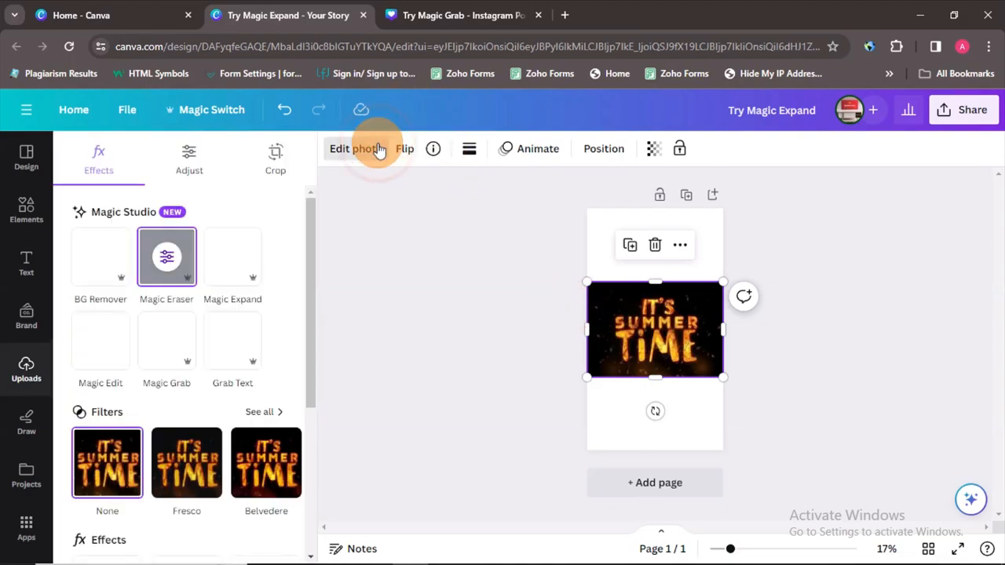
pyautogui.click(248, 346)
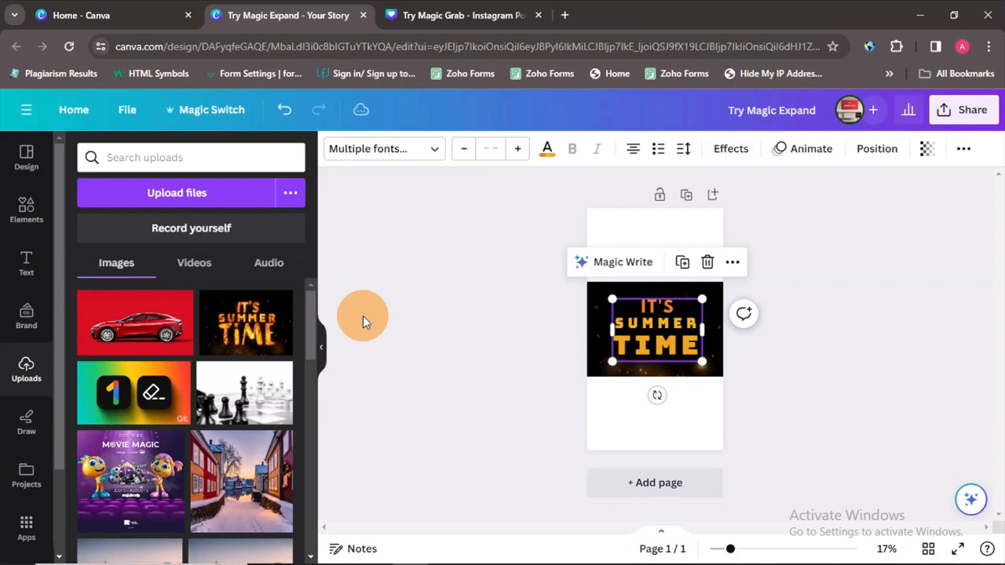
pyautogui.click(402, 292)
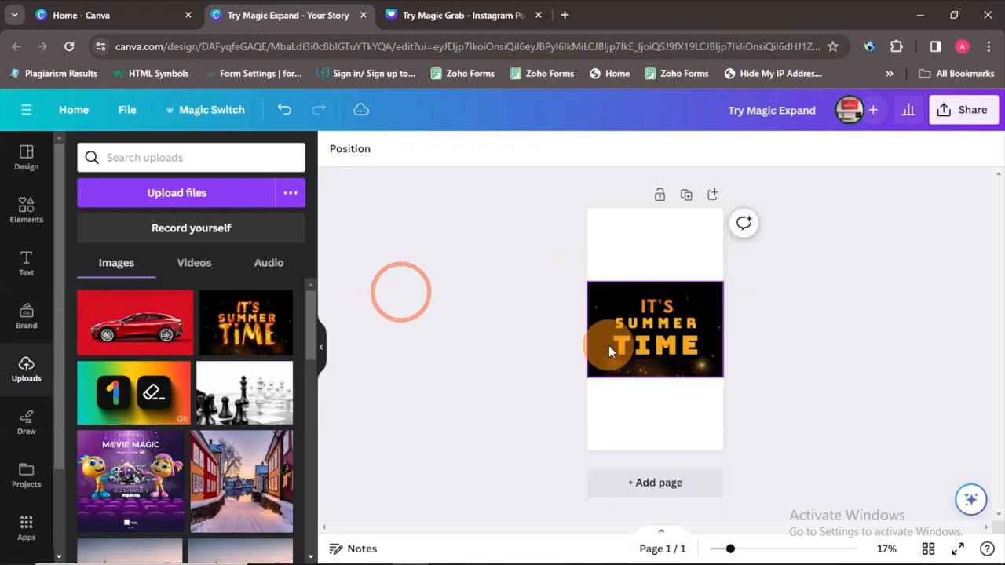
# Recolor the grabbed "It's Summer Time" text black, switch it to white, and scale the text down.
pyautogui.click(647, 335)
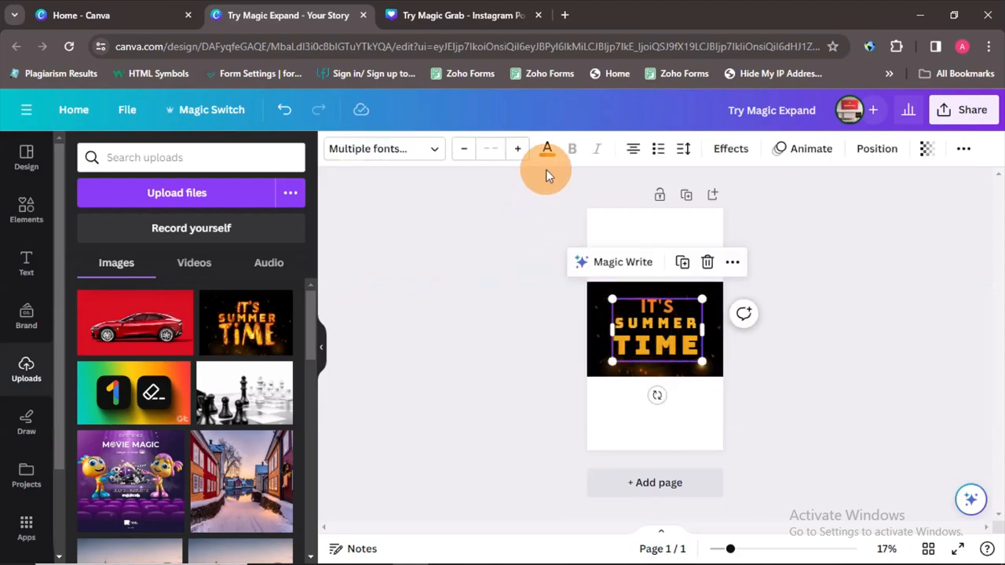
pyautogui.click(547, 149)
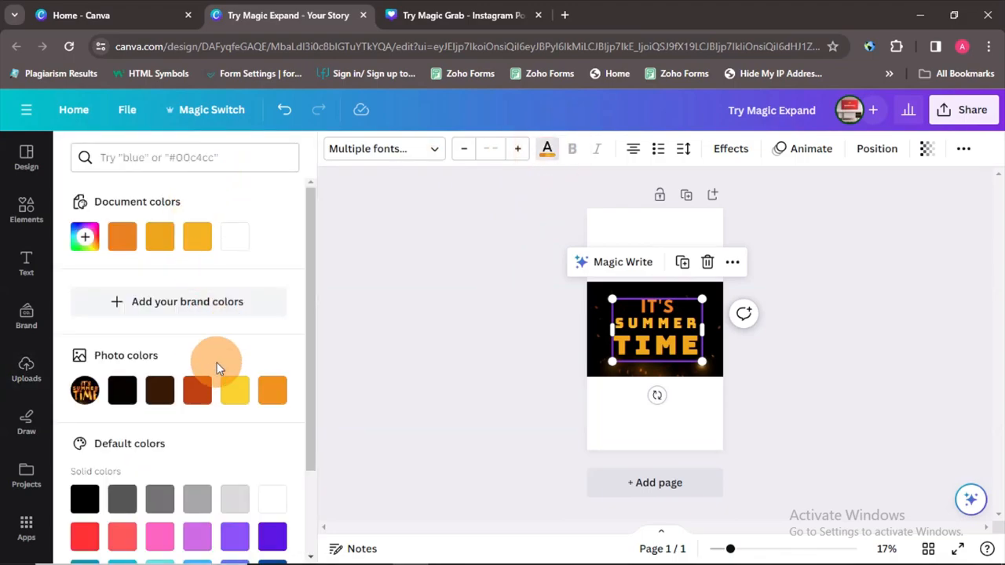
pyautogui.scroll(-2, 215, 369)
pyautogui.click(85, 425)
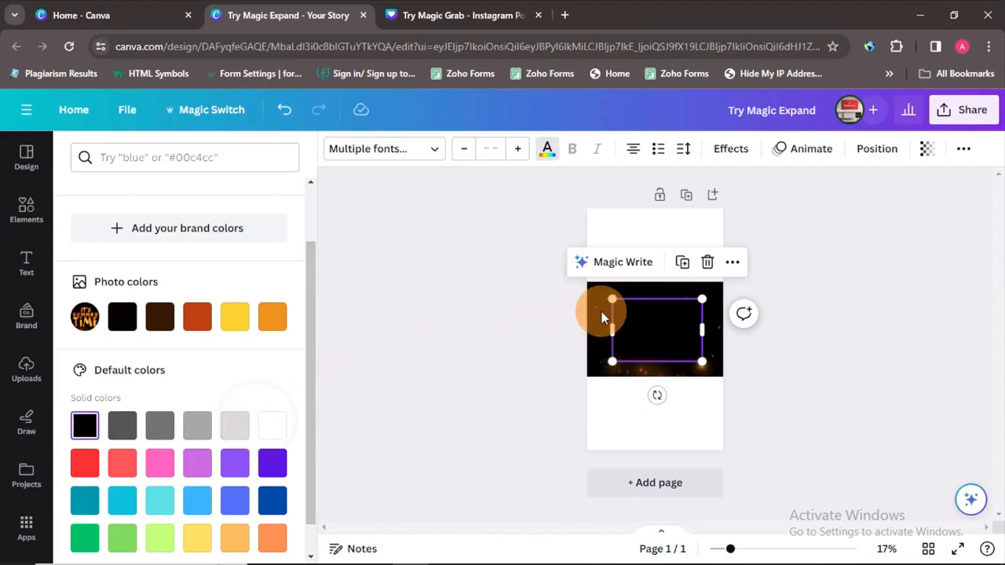
pyautogui.click(271, 425)
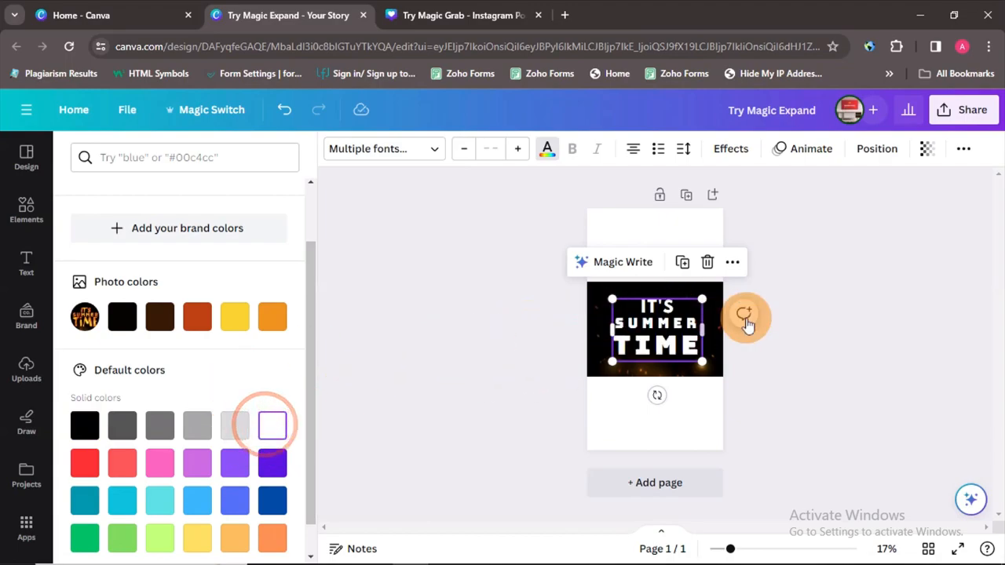
pyautogui.moveTo(705, 297); pyautogui.dragTo(668, 323)
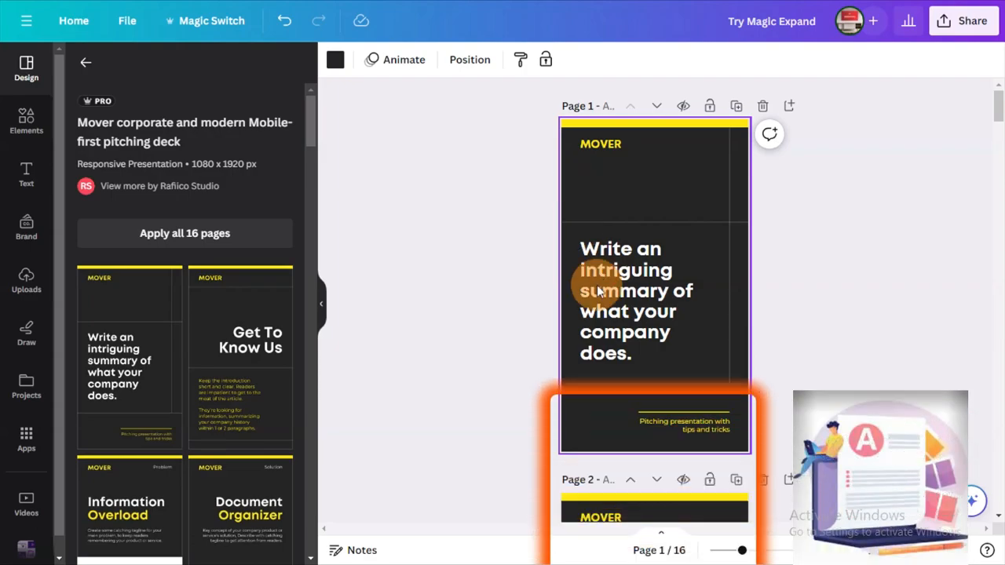
# Look through the first pages of the Mover pitching deck and open Magic Switch's Transform into Doc options.
pyautogui.scroll(-5, 634, 197)
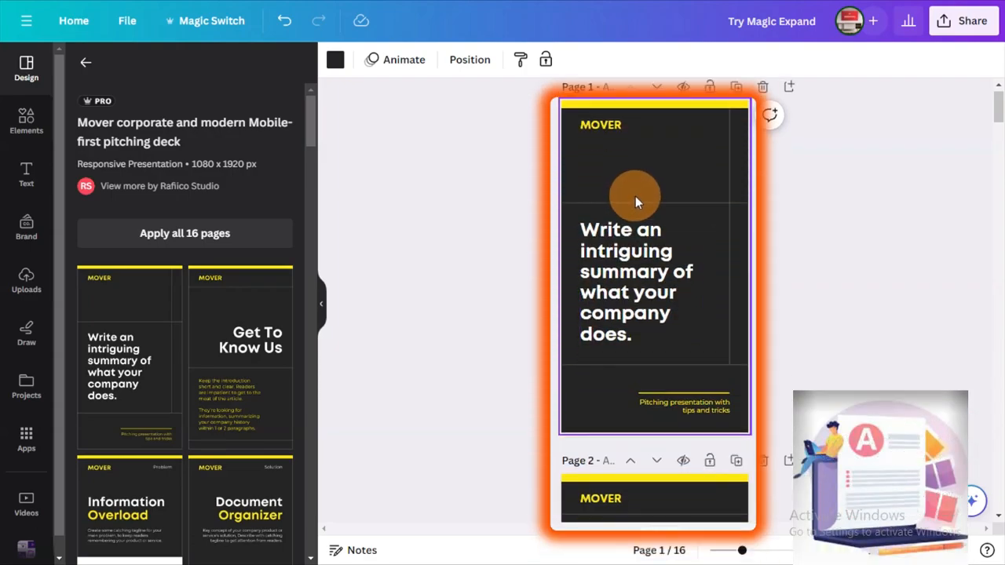
pyautogui.scroll(-4, 635, 200)
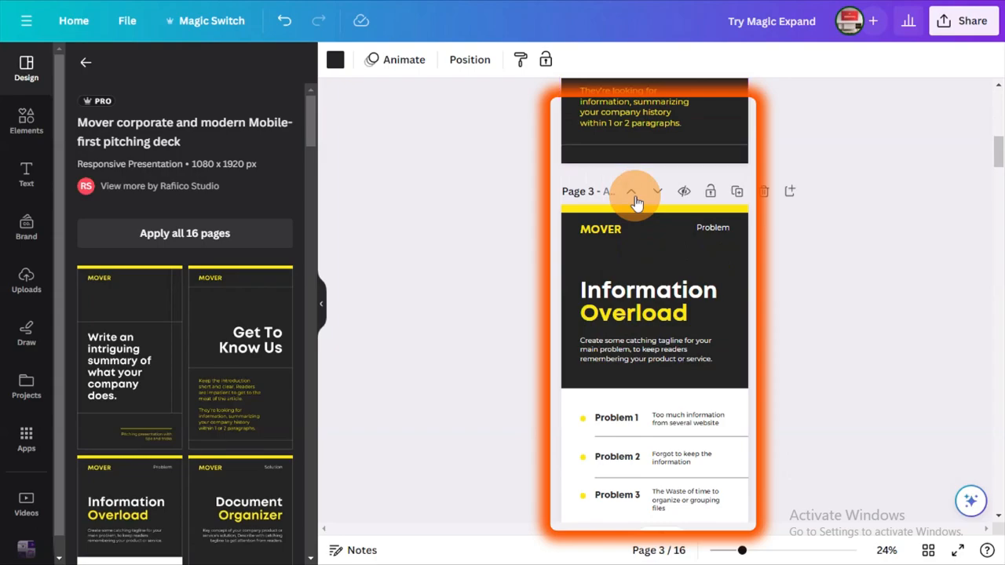
pyautogui.scroll(-3, 637, 202)
pyautogui.scroll(7, 636, 200)
pyautogui.scroll(5, 636, 195)
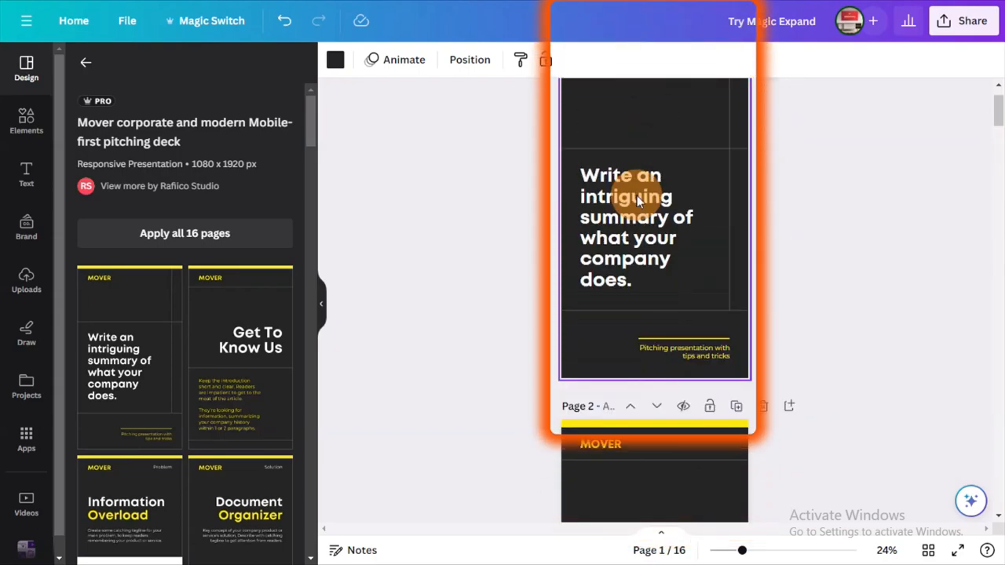
pyautogui.click(220, 27)
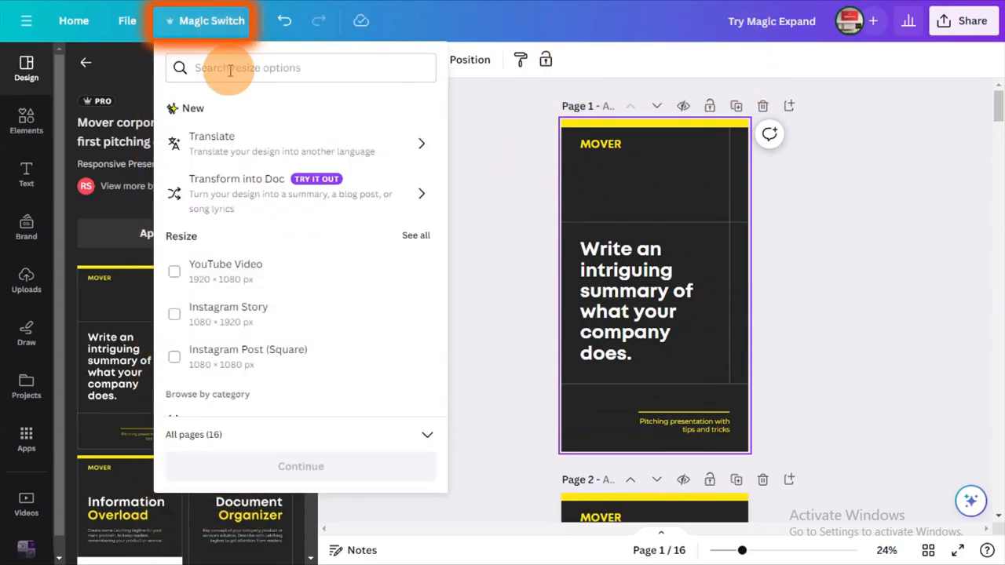
pyautogui.click(234, 198)
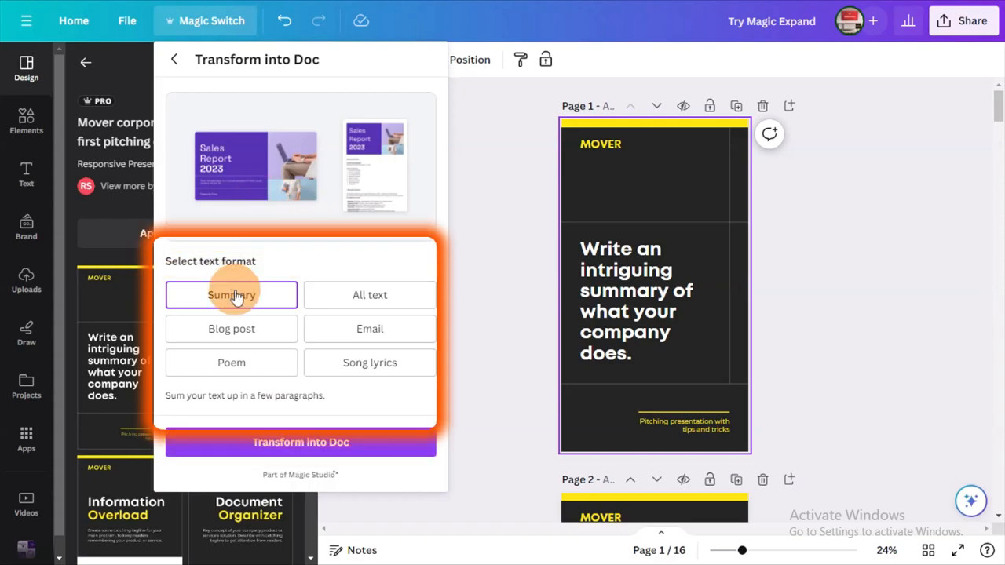
# Try the Email and Song lyrics formats, transform the deck into a Blog post Doc and open the Doc.
pyautogui.click(251, 332)
pyautogui.click(364, 329)
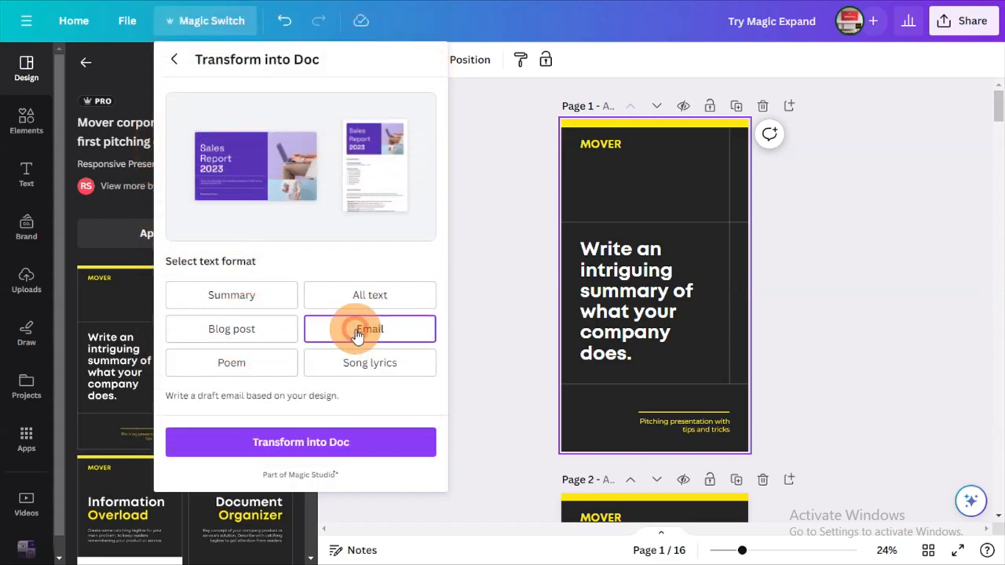
pyautogui.click(334, 359)
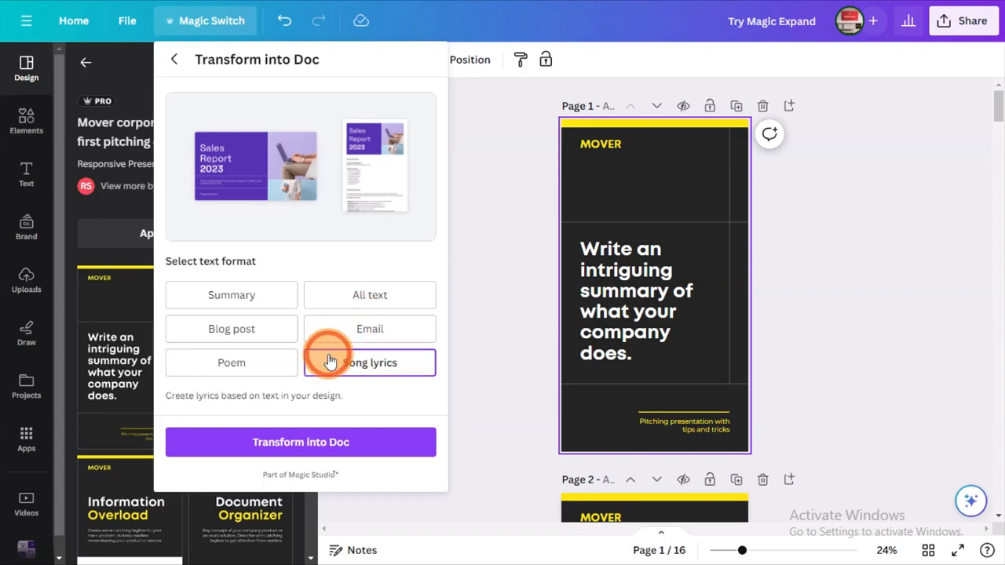
pyautogui.click(245, 338)
pyautogui.click(302, 445)
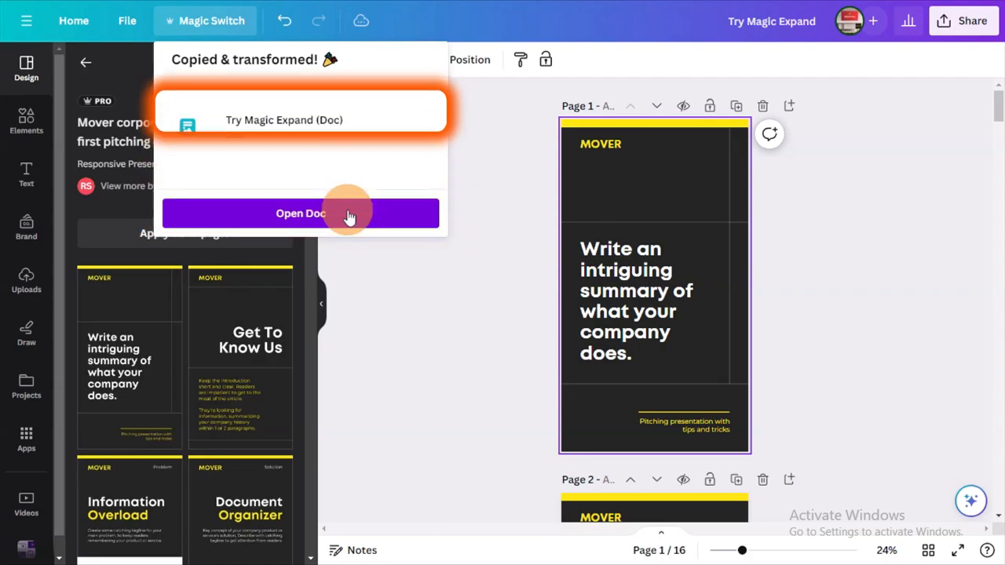
pyautogui.click(348, 210)
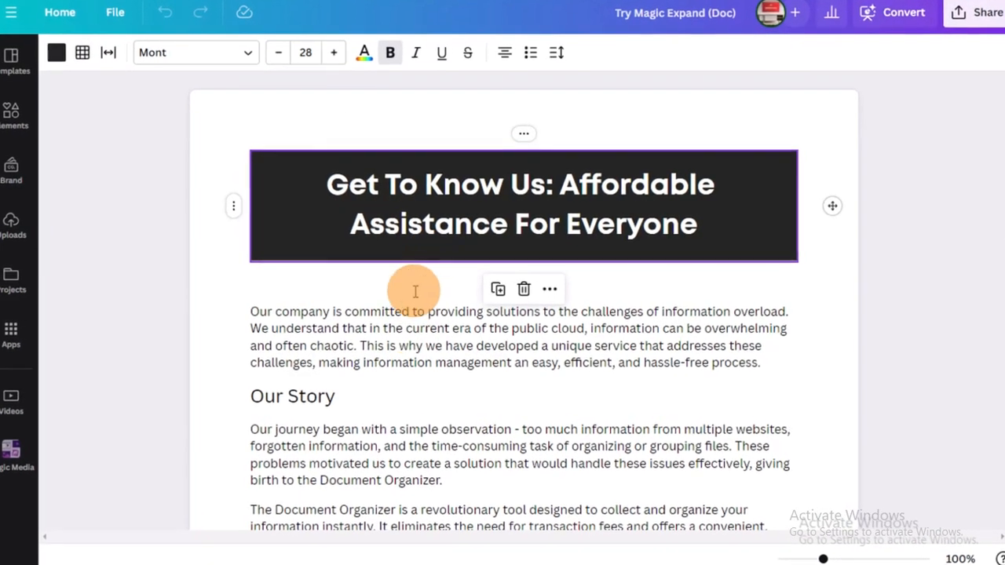
# Examine the generated Doc's text, from the introduction through the Our Story and Our Target Market sections.
pyautogui.scroll(-2, 139, 253)
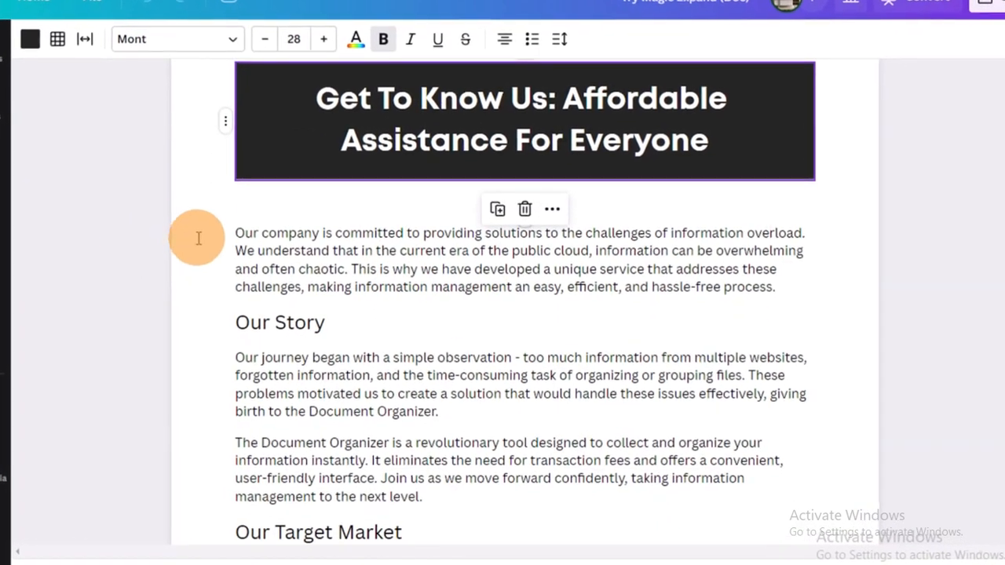
pyautogui.moveTo(224, 226); pyautogui.dragTo(448, 392)
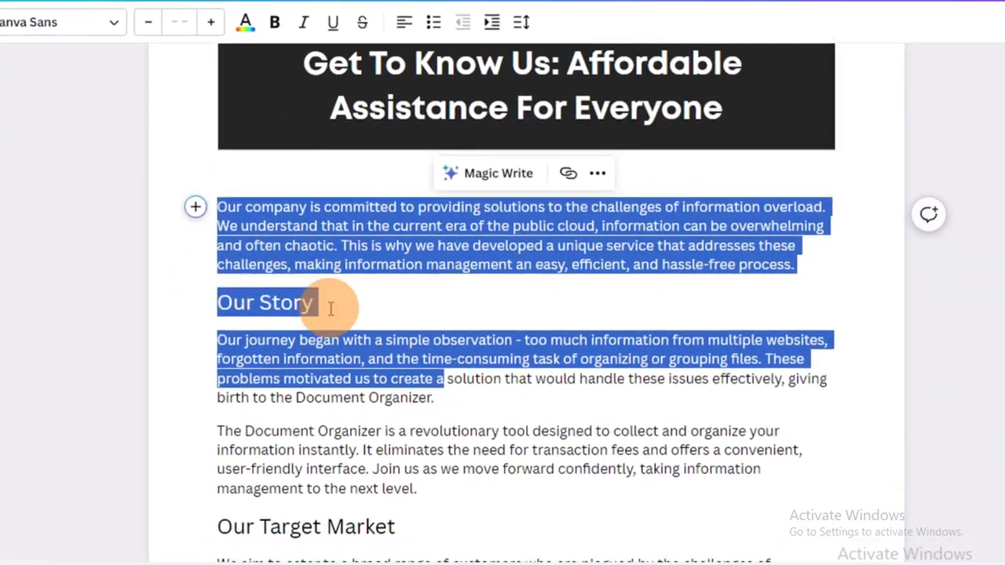
pyautogui.scroll(-1, 299, 311)
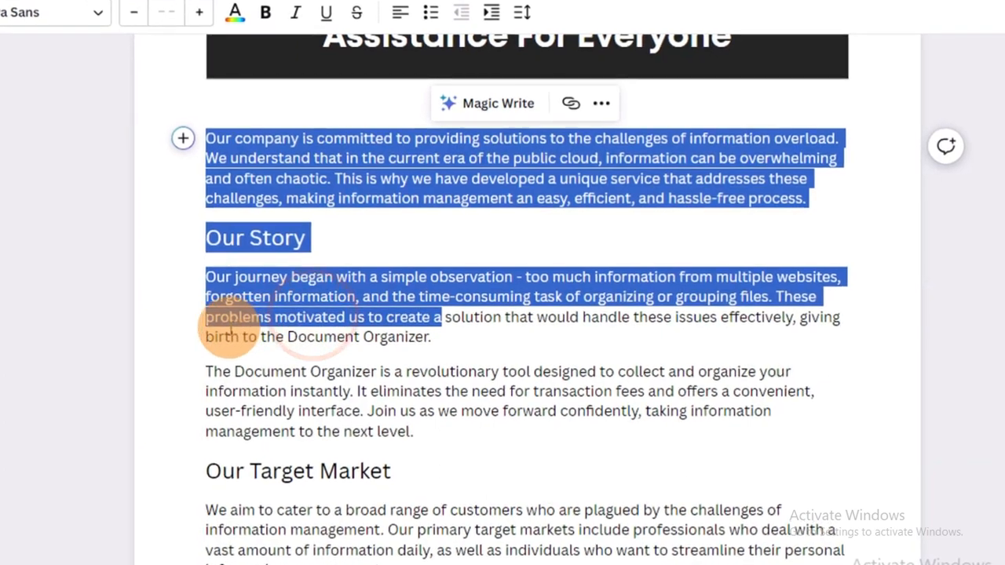
pyautogui.click(197, 334)
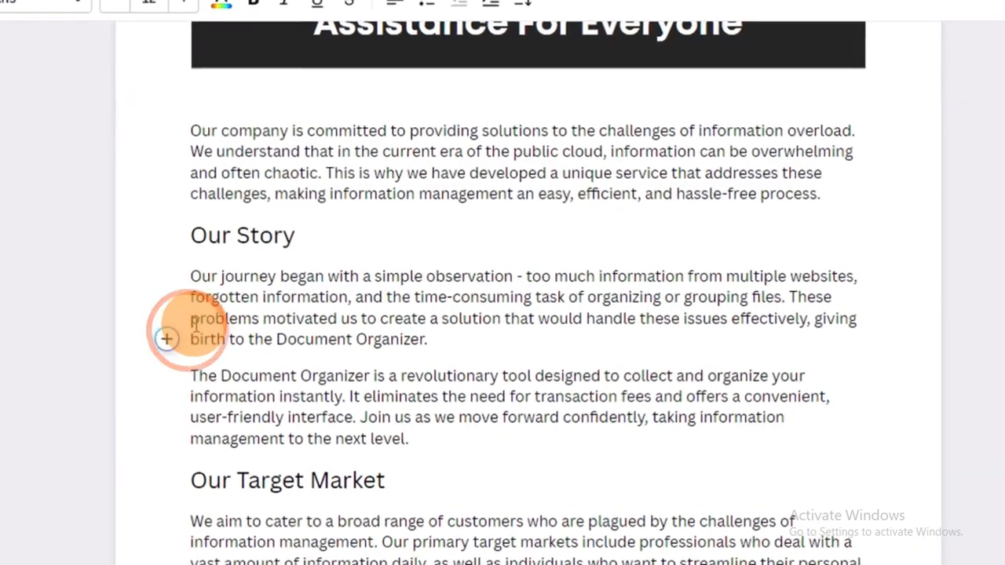
pyautogui.scroll(-1, 192, 326)
pyautogui.scroll(-1, 192, 326)
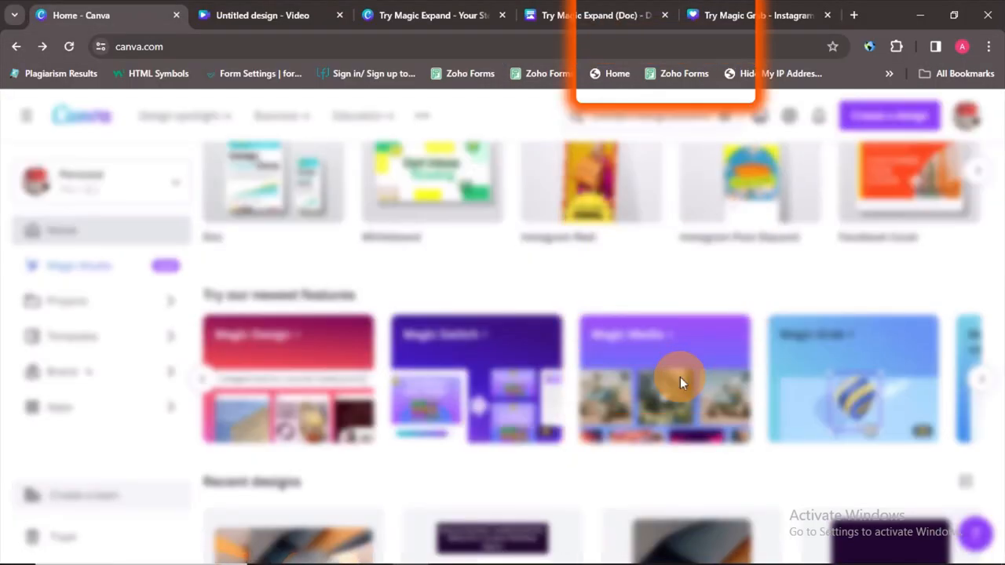
# Start the Try Magic Media design from the newest features on the Canva home page and show it full screen.
pyautogui.click(679, 382)
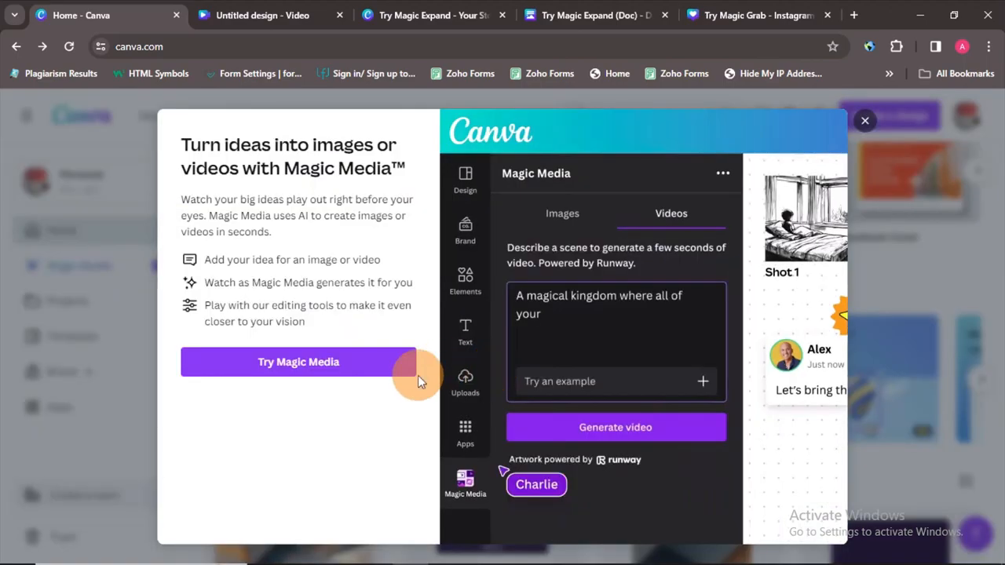
pyautogui.click(368, 372)
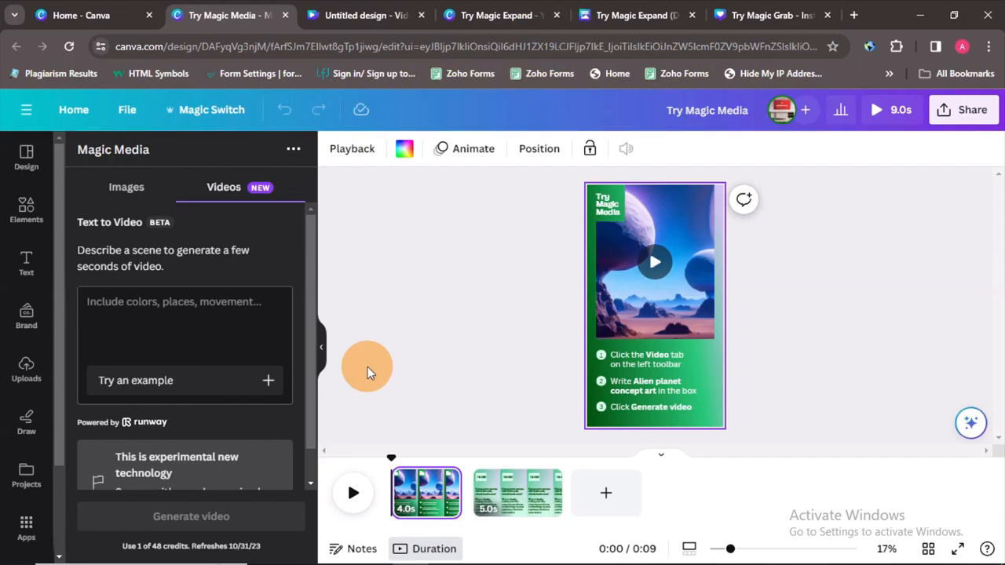
pyautogui.press('F11')
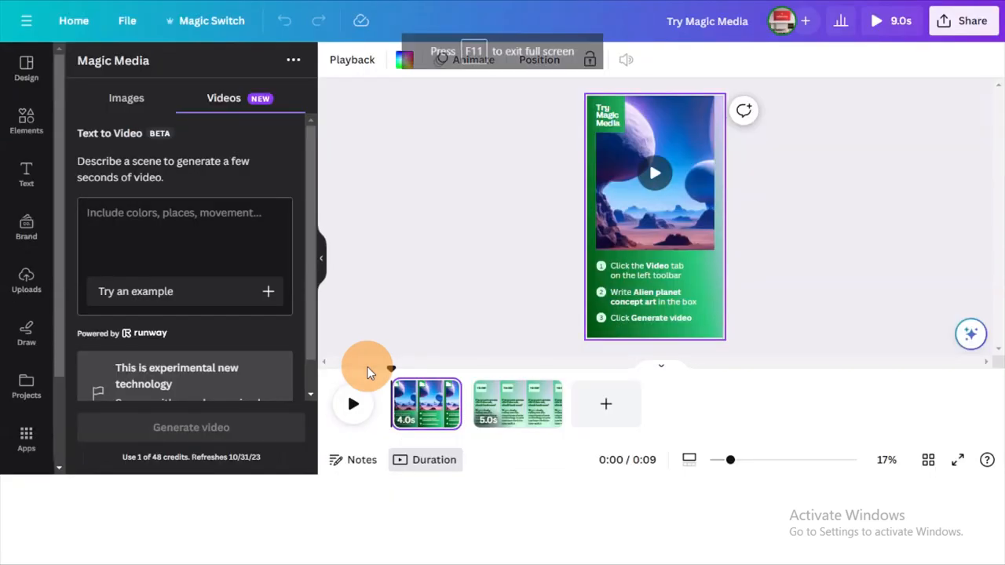
# Enter the Magic Media prompt "a beauiful anime girl with a rabbit in a jungle" for Text to Video.
pyautogui.click(186, 327)
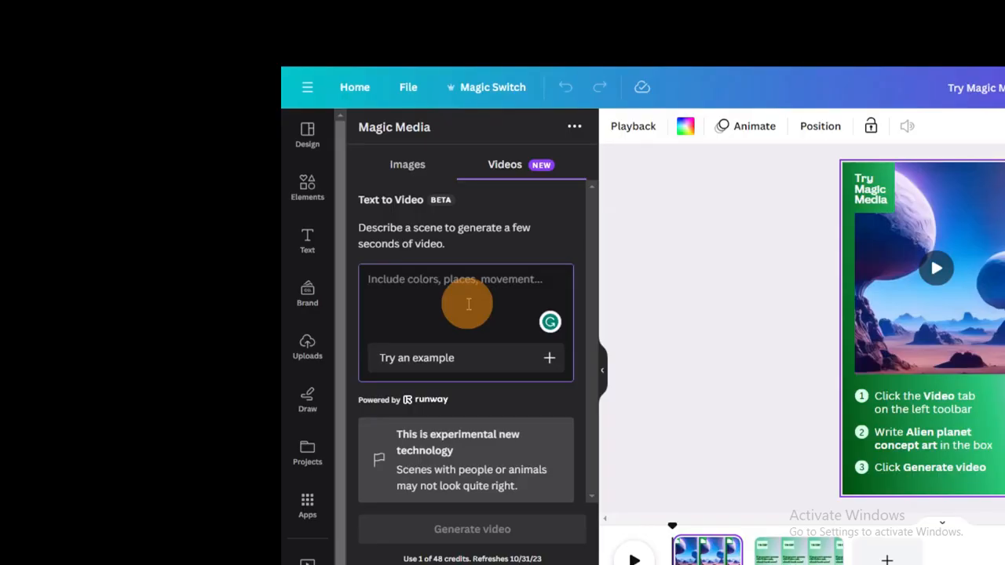
pyautogui.write('a beatufil')
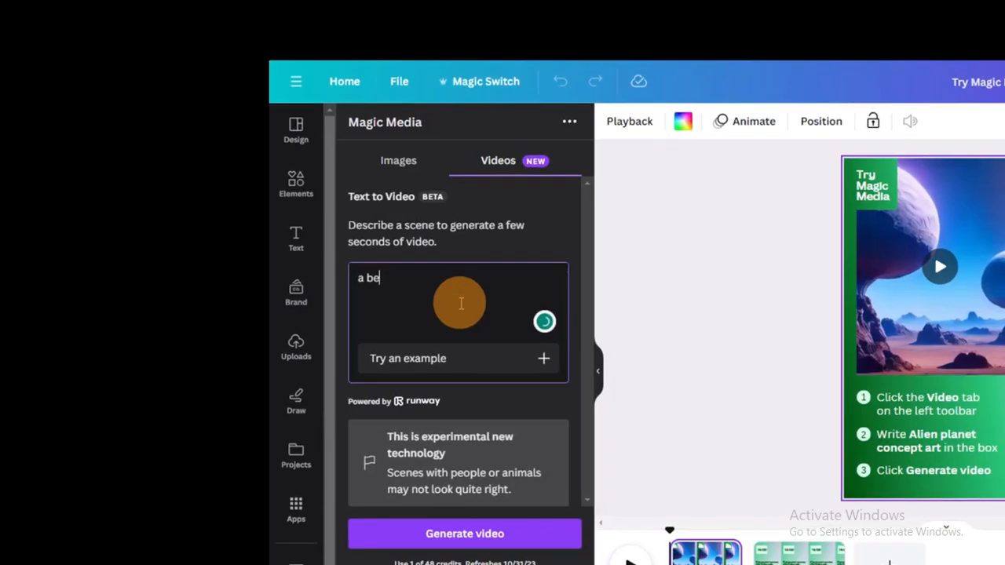
pyautogui.press('BackSpace')
pyautogui.press('BackSpace')
pyautogui.press('BackSpace')
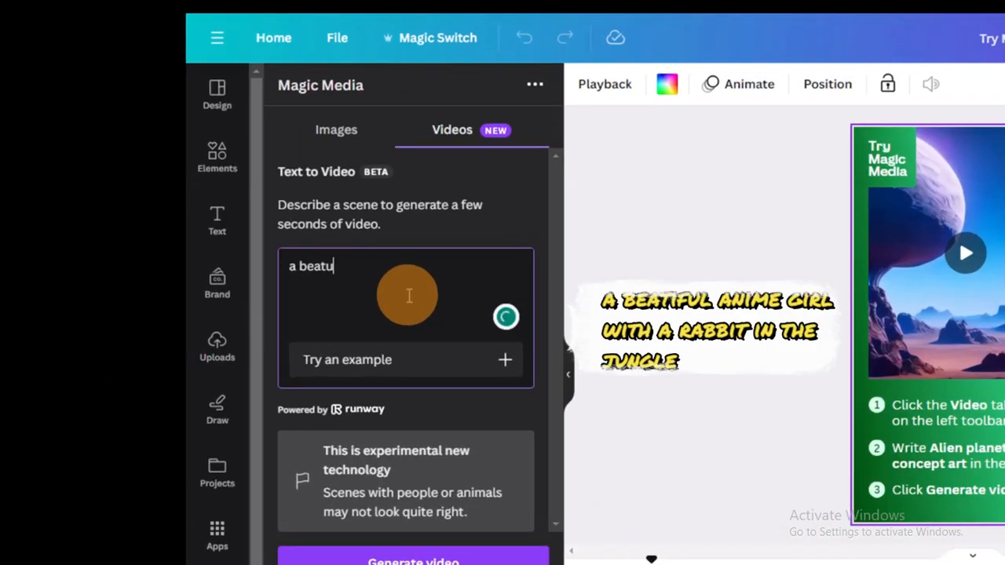
pyautogui.press('BackSpace')
pyautogui.press('BackSpace')
pyautogui.write('uiful anime gir')
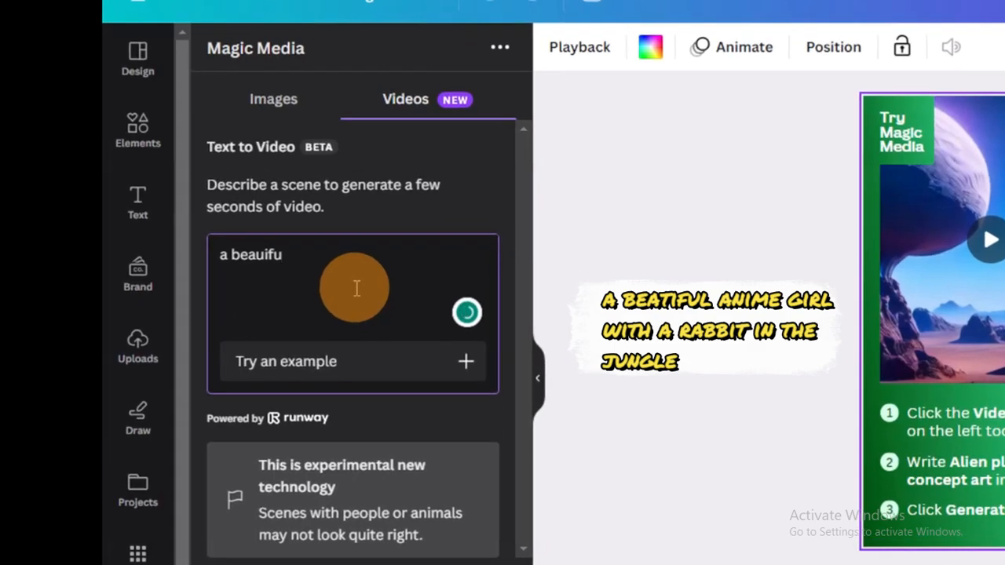
pyautogui.write('l with a rabbit ')
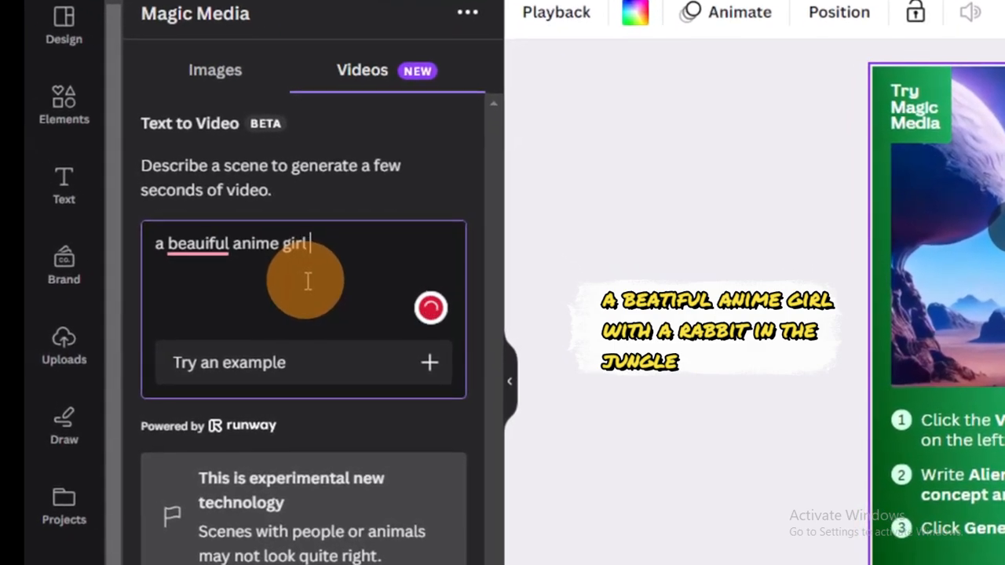
pyautogui.write('in a jungle')
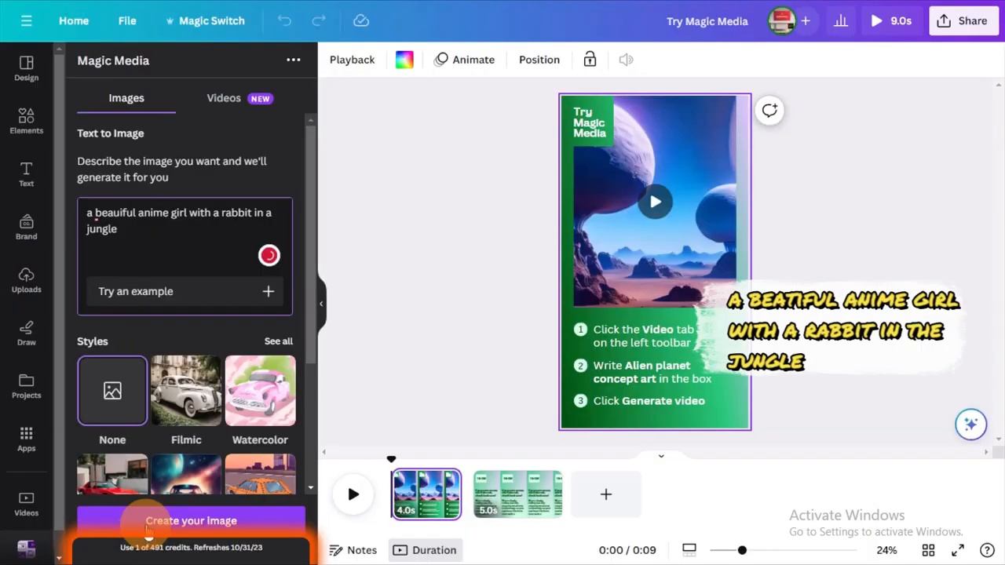
# Generate images from the anime girl prompt and add the first result, with the white rabbit beside her, to the page.
pyautogui.click(182, 522)
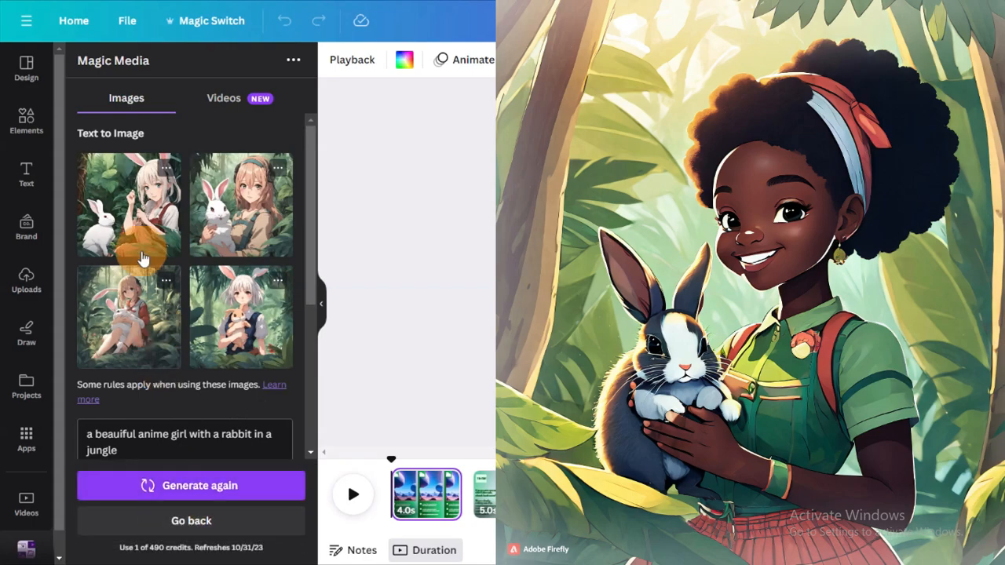
pyautogui.click(141, 238)
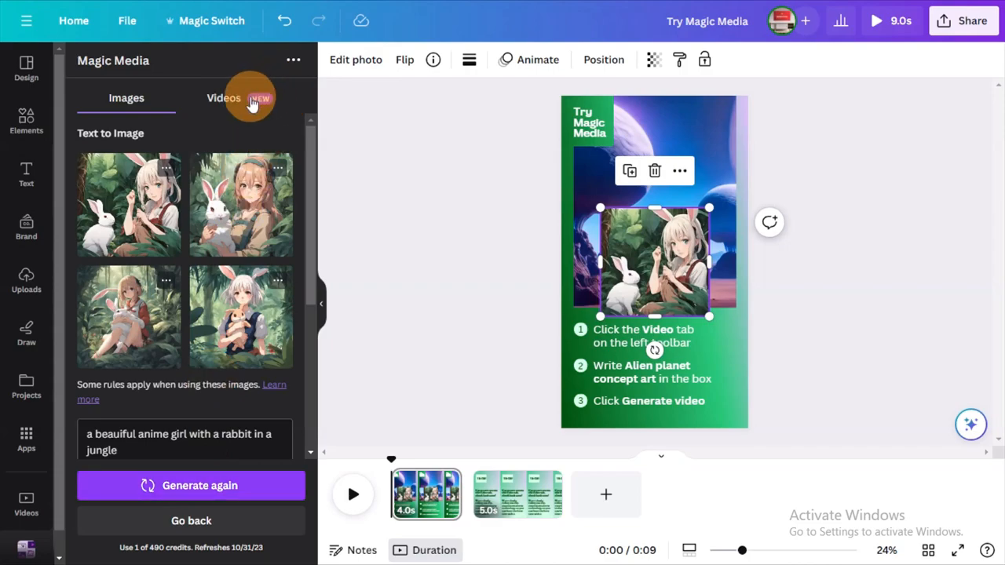
# Generate a Text to Video clip with the prompt "abstract shapes in the style of 2d animation".
pyautogui.click(251, 104)
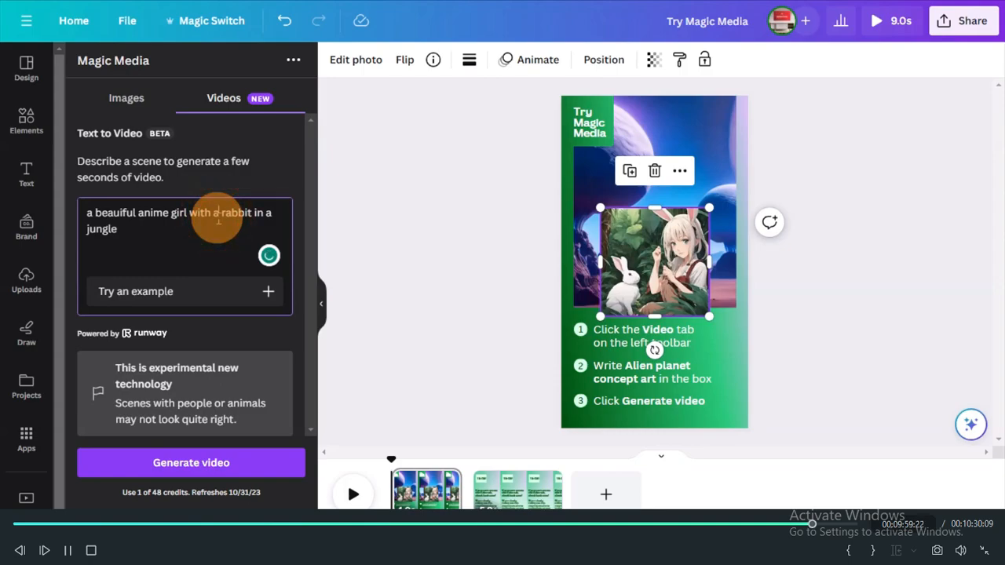
pyautogui.tripleClick(218, 220)
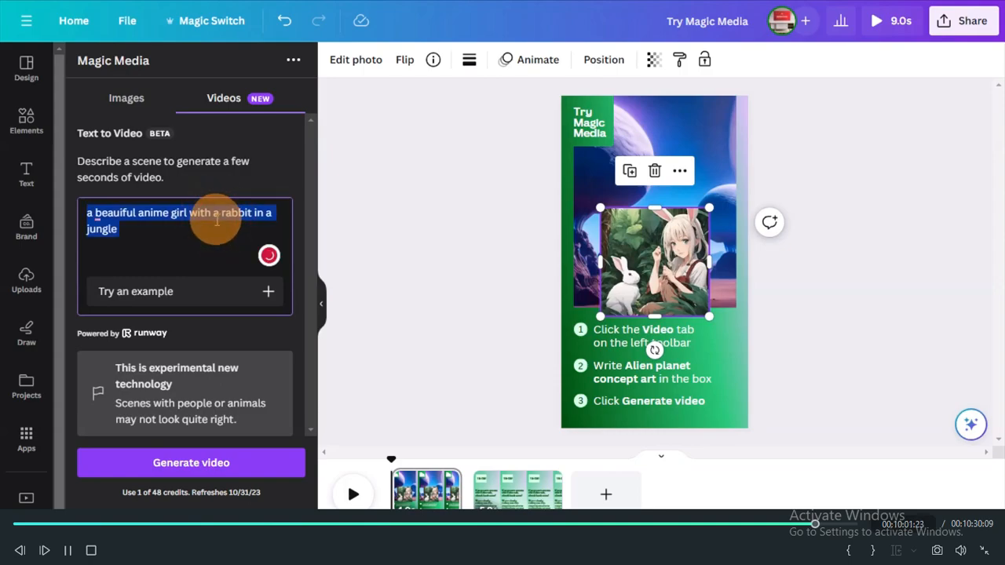
pyautogui.write('abstract')
pyautogui.write('shapes in ')
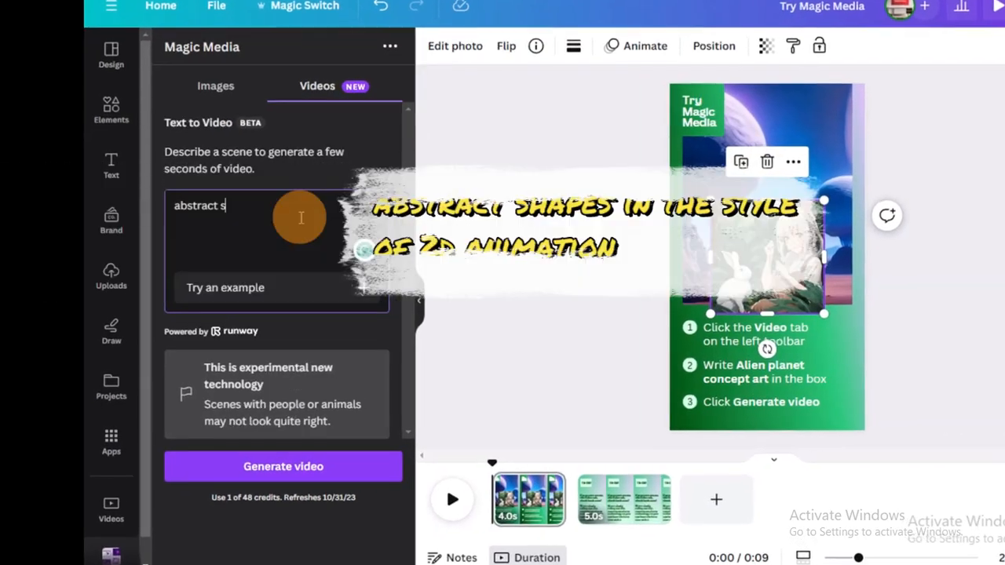
pyautogui.write('the sy')
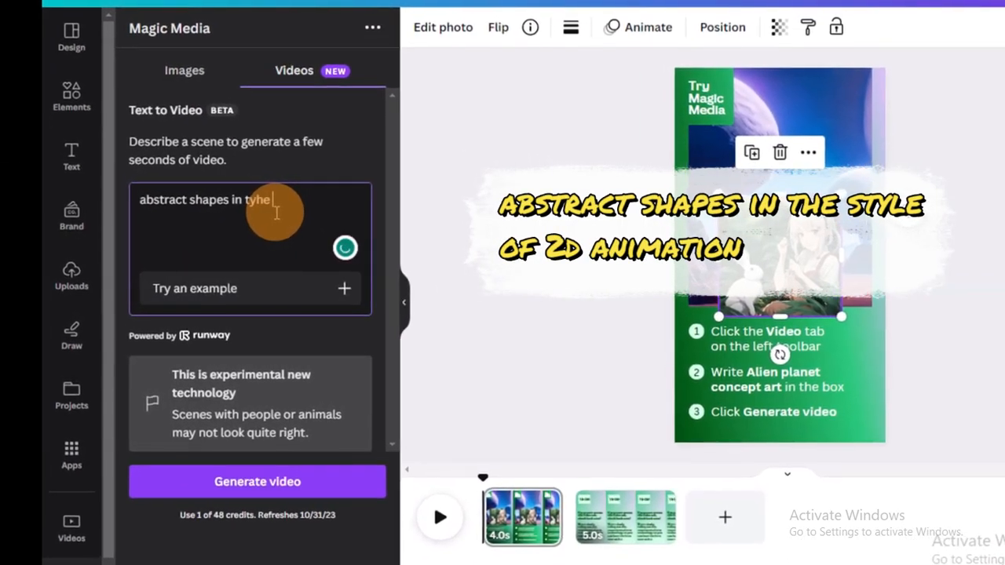
pyautogui.write('yle of 2d anima')
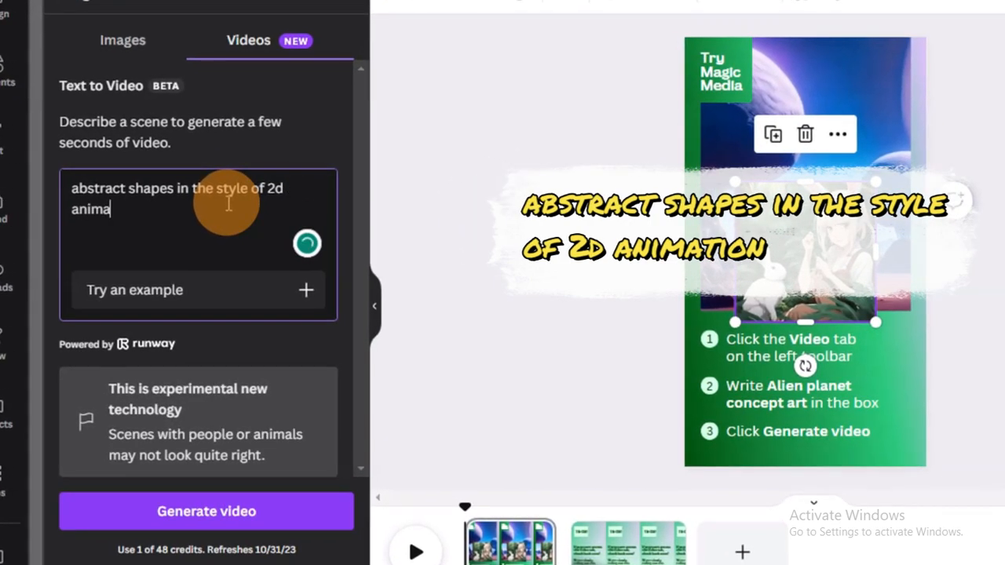
pyautogui.write('tion')
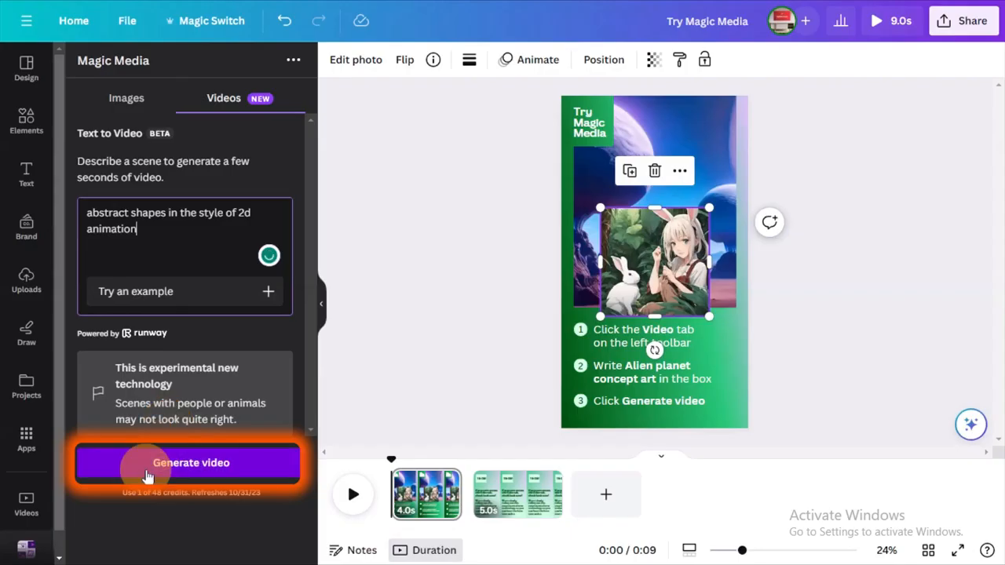
pyautogui.click(147, 471)
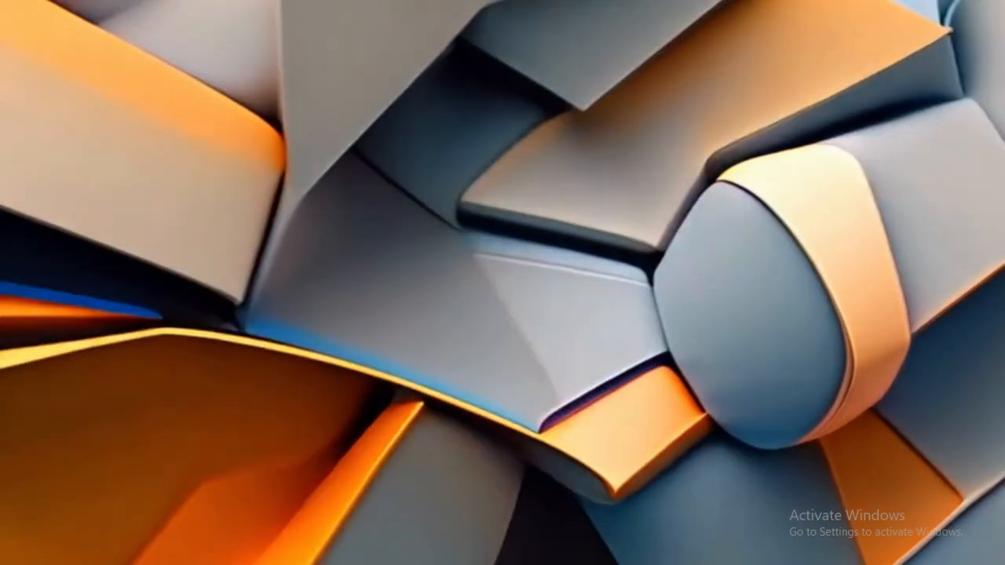
# Enlarge the generated abstract shapes video on the blank page to about 1,278 wide and 1,338 high, extending it upward.
pyautogui.click(621, 381)
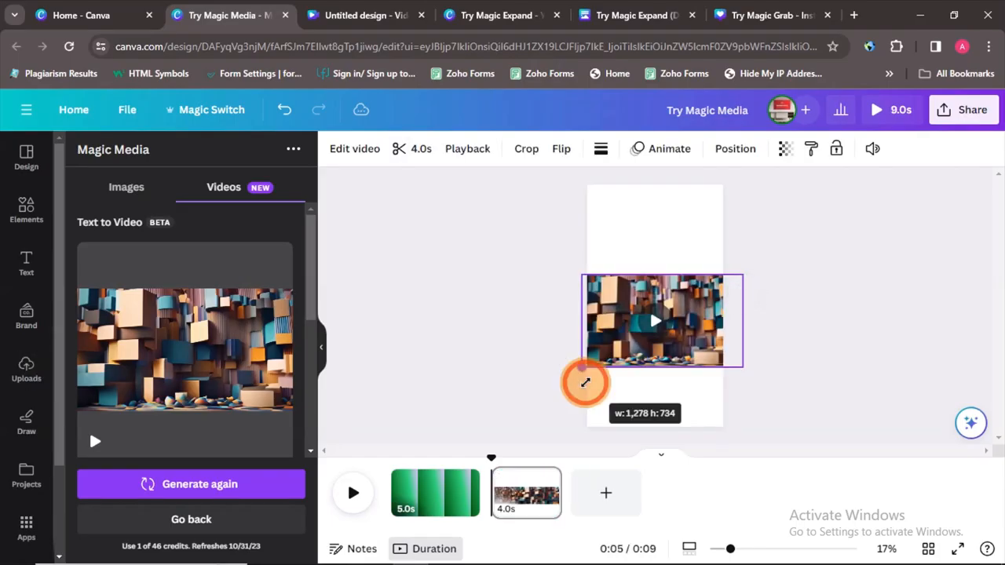
pyautogui.moveTo(585, 387); pyautogui.dragTo(587, 388)
pyautogui.click(632, 296)
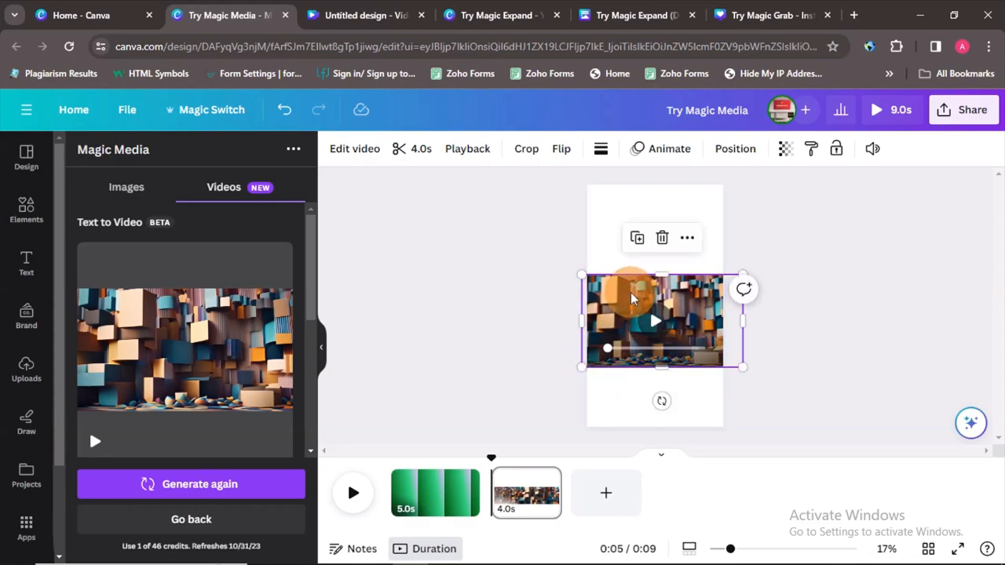
pyautogui.moveTo(661, 252); pyautogui.dragTo(664, 196)
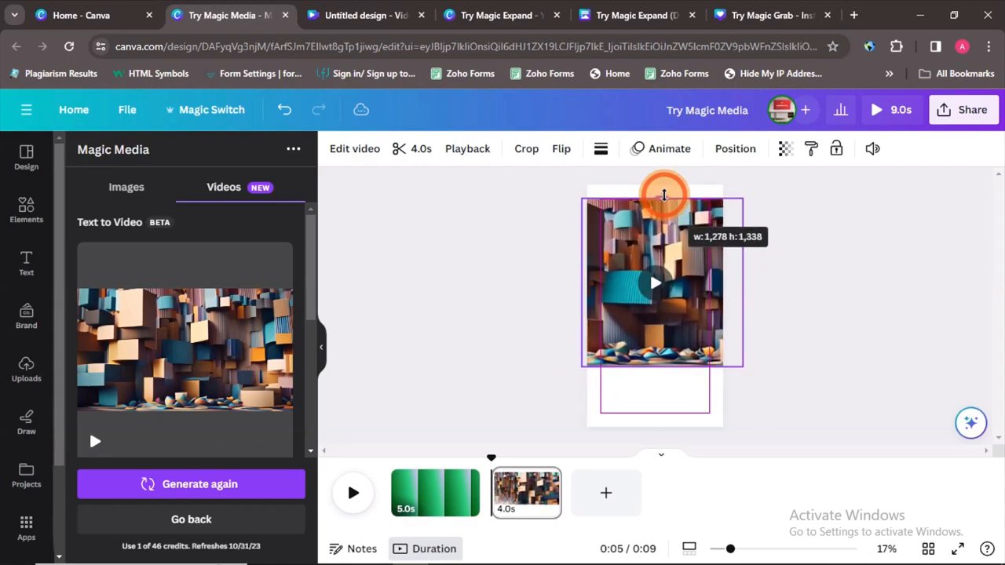